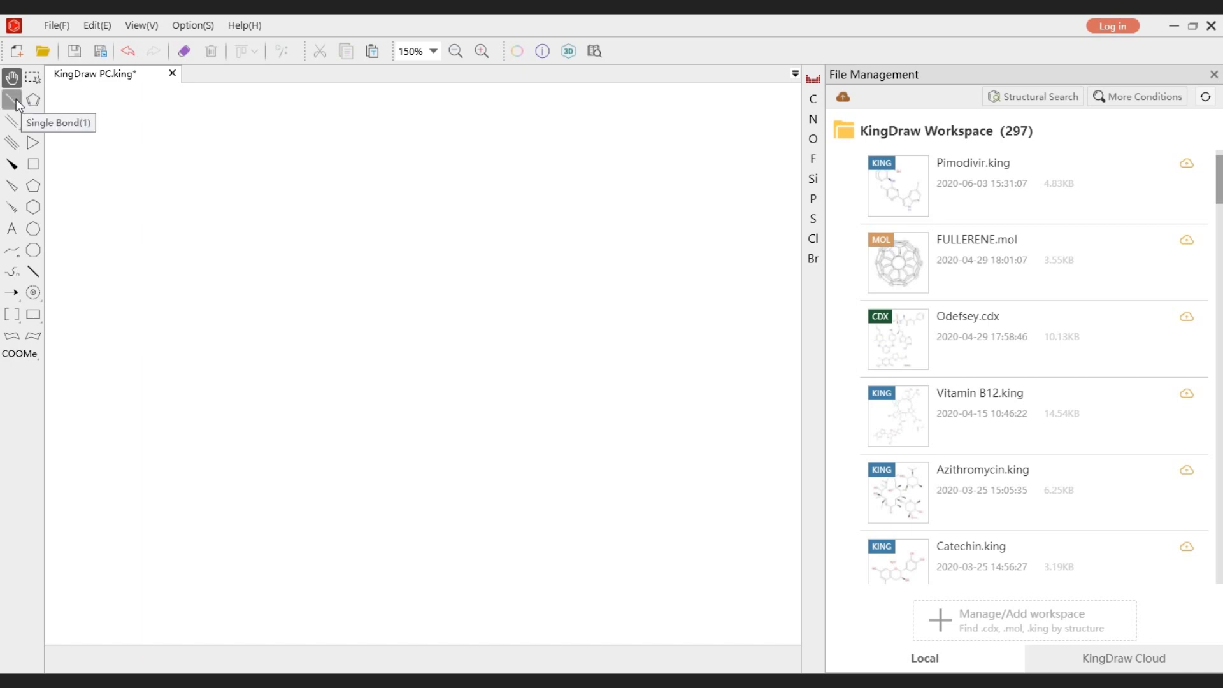
Draw P(OEt)3 with three OEt groups on phosphorus and place a plus sign after it
left_click(12, 99)
left_click(19, 354)
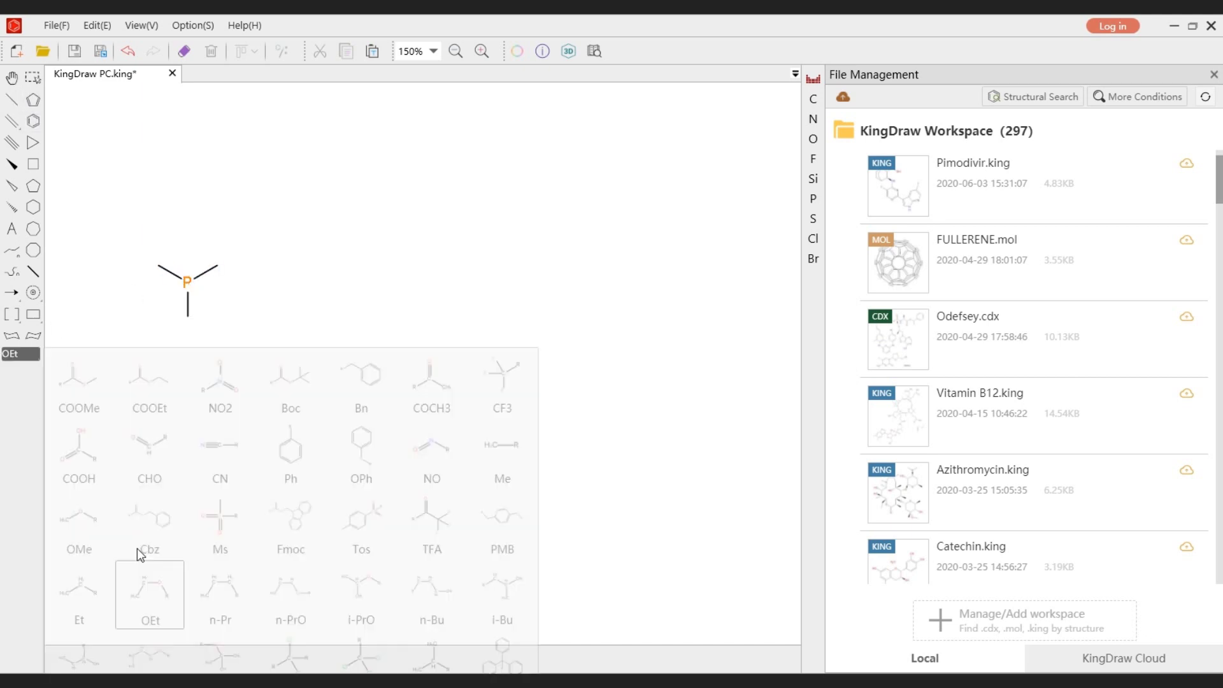
left_click(150, 593)
left_click(158, 266)
left_click(218, 266)
left_click(187, 316)
left_click(265, 291)
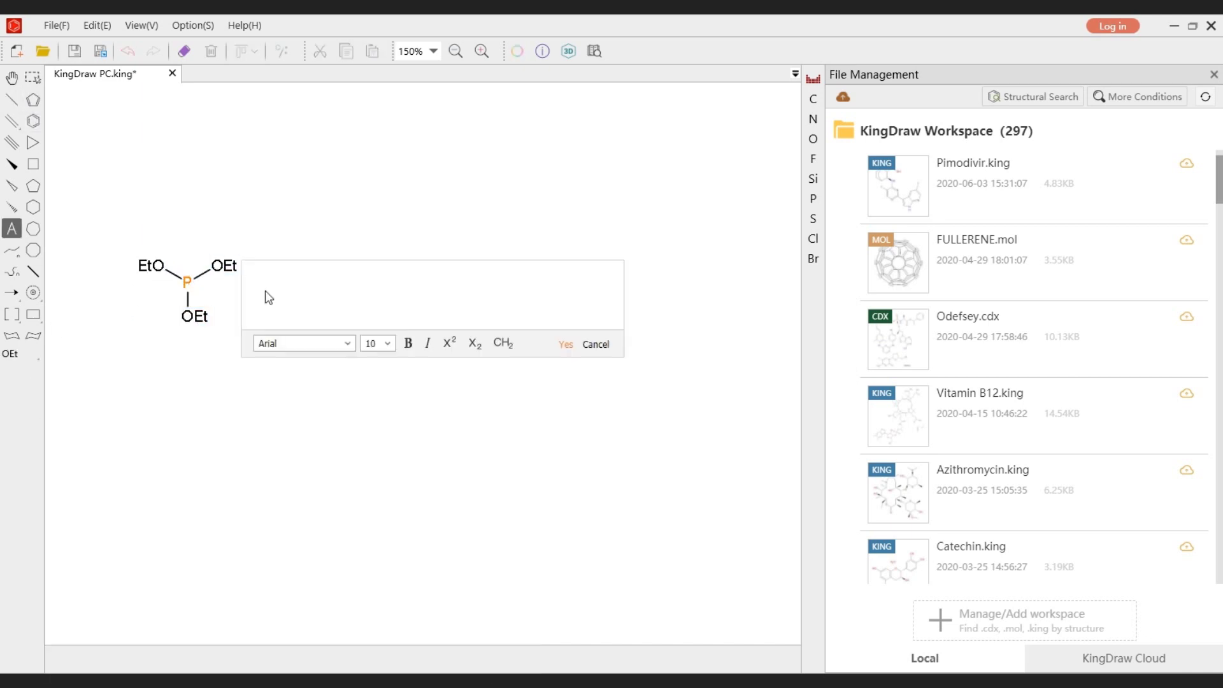
Draw the bromoacetate BrCH2C(=O)OR with the carbonyl oxygen, bromine and OR label
left_click(12, 100)
key("o")
key("b")
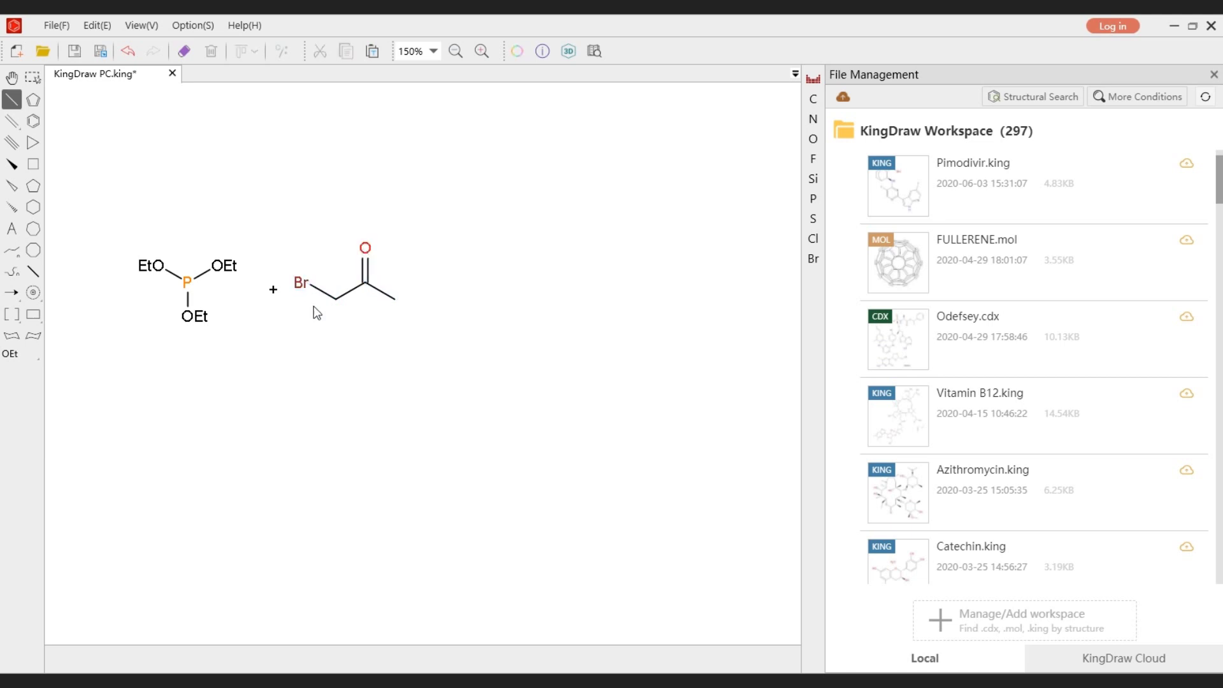
left_click(12, 228)
left_click(396, 298)
type("OR")
left_click(629, 393)
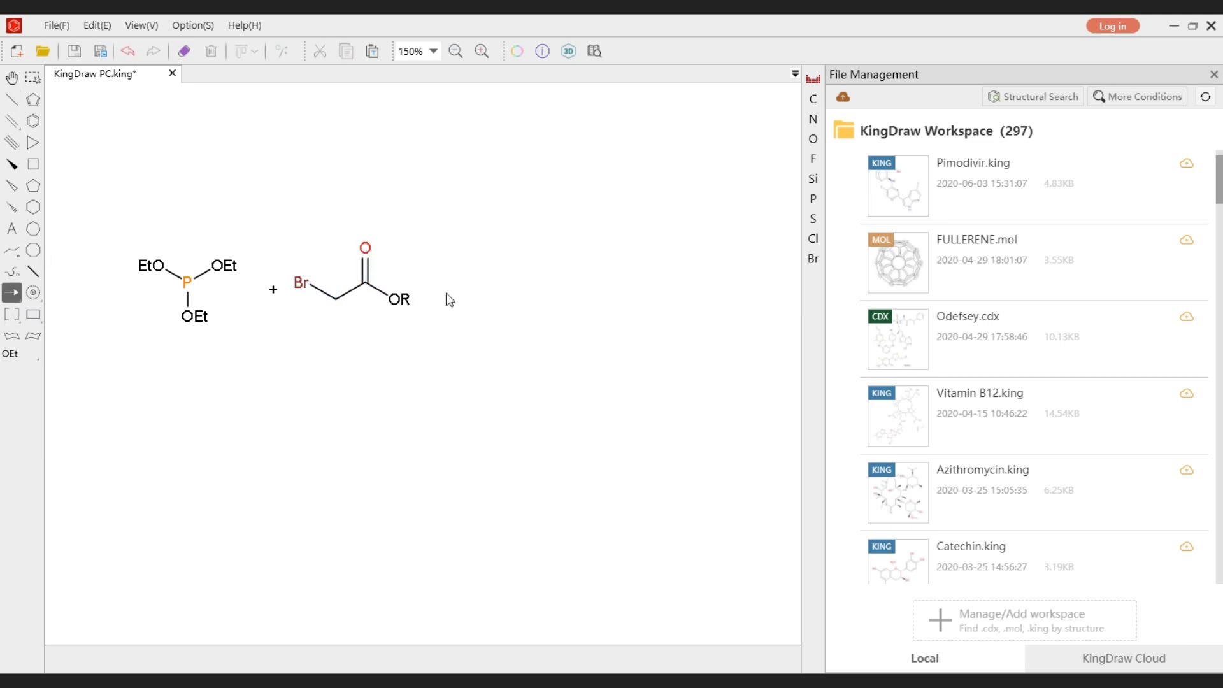
Draw the product chain with two double-bonded oxygens, wedge and hashed P bonds, and OEt
left_click(12, 100)
left_click_drag(574, 284, 691, 283)
left_click(602, 270)
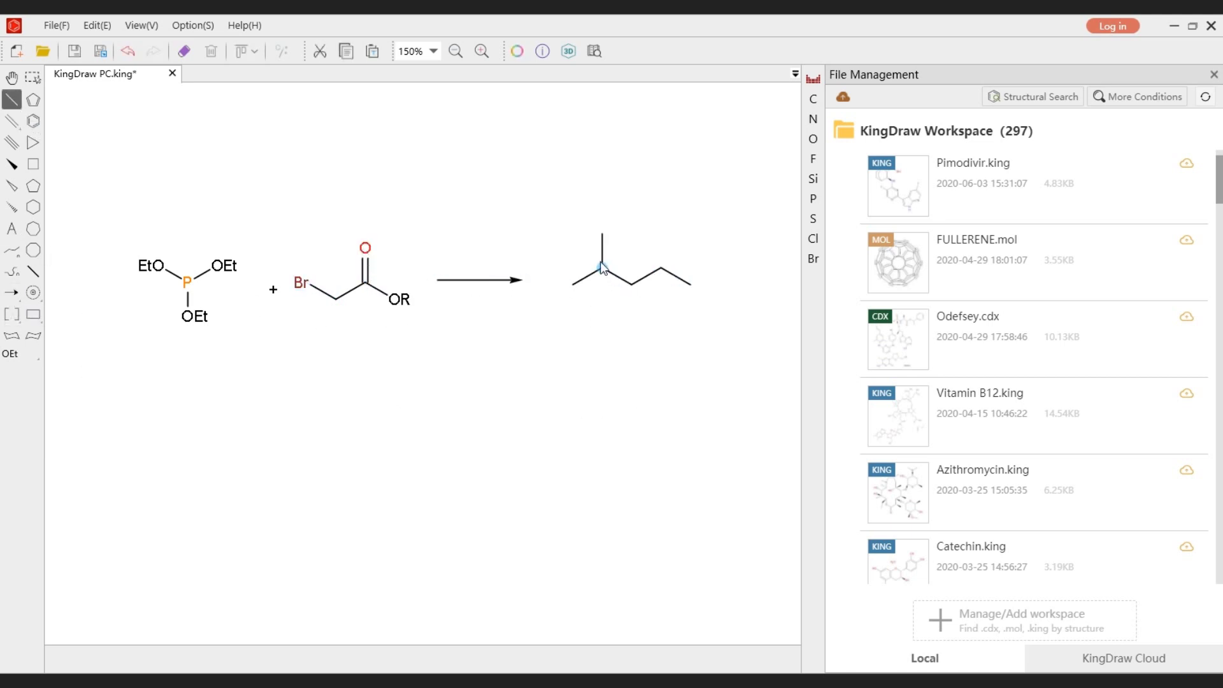
left_click(660, 271)
key("o")
key("o")
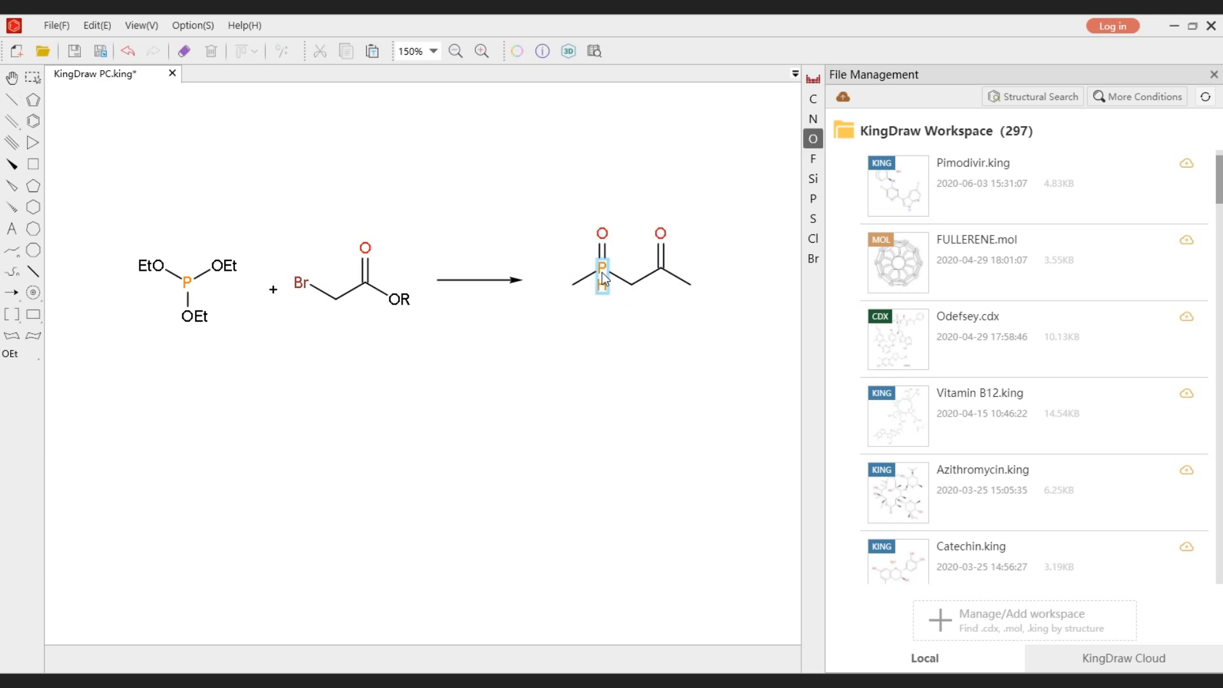
left_click(11, 163)
left_click(581, 286)
left_click(13, 207)
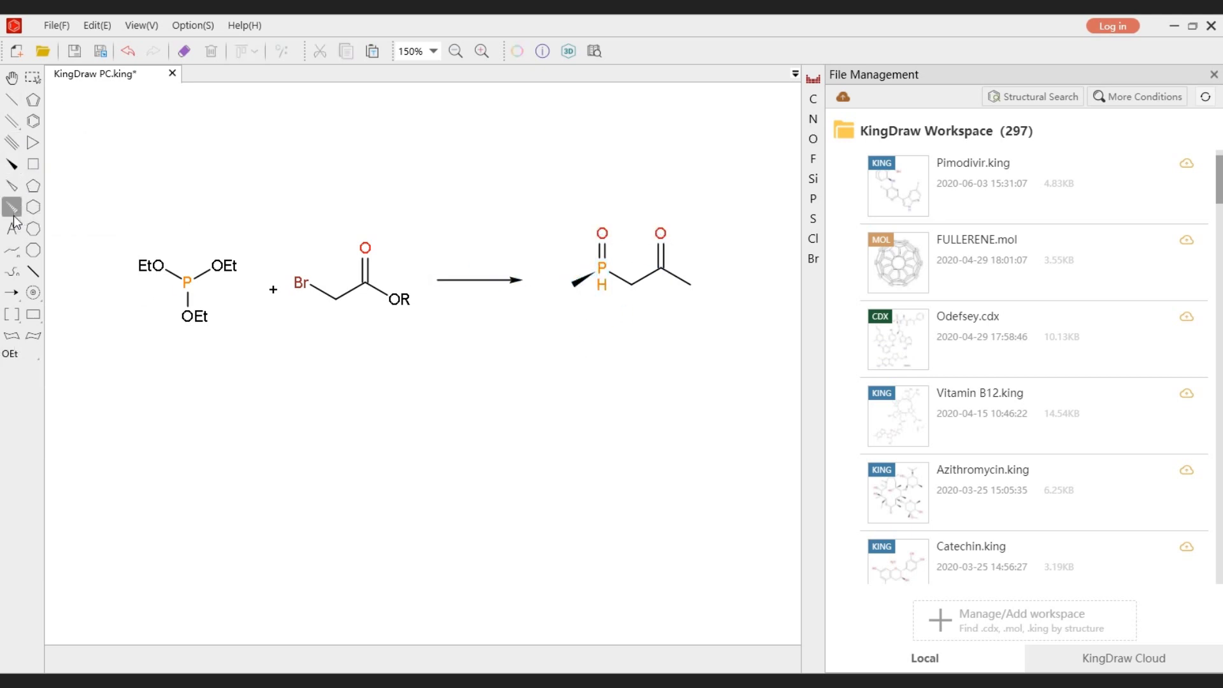
left_click(601, 270)
key("Escape")
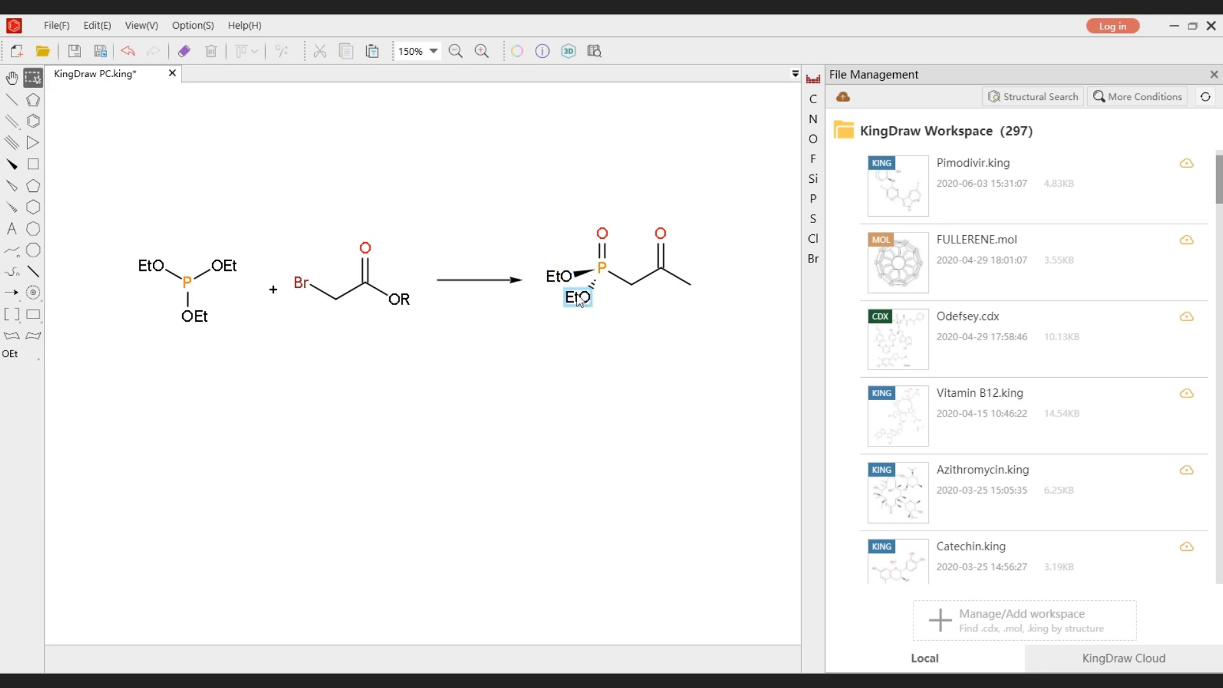
Label the product's chain end OR, then centre-align all structures on one line
left_click(11, 229)
left_click(694, 284)
type("OR")
left_click(683, 325)
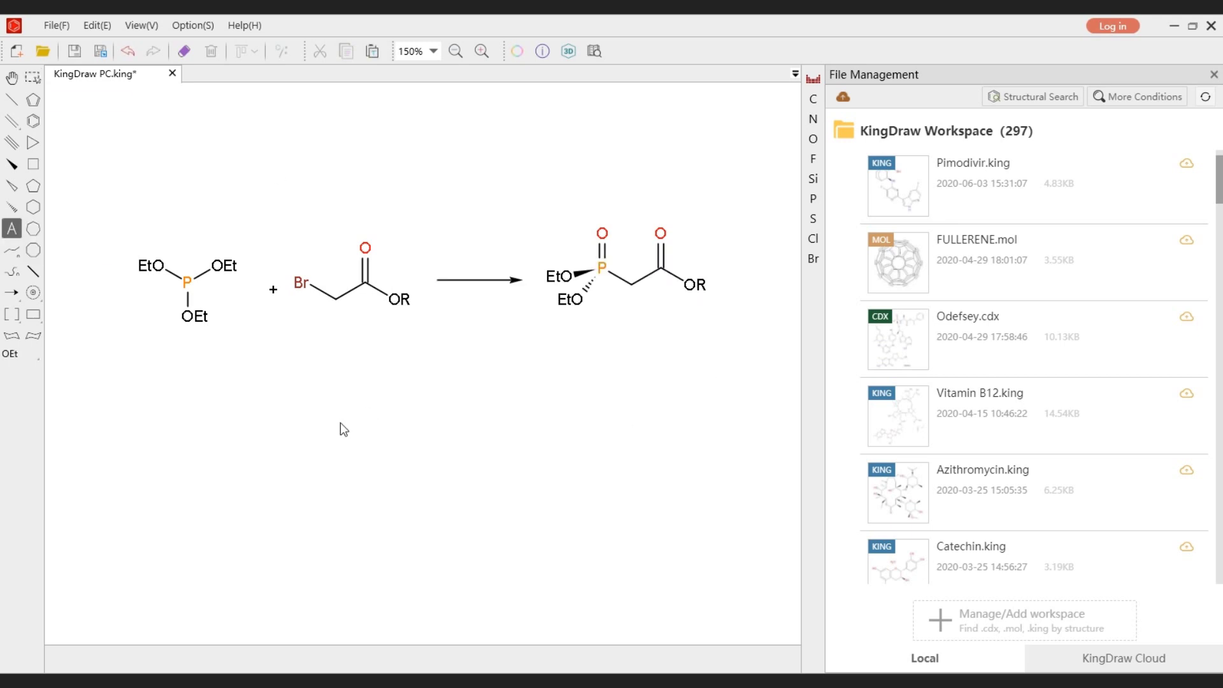
key("ctrl+a")
left_click(247, 50)
left_click(191, 78)
left_click(352, 425)
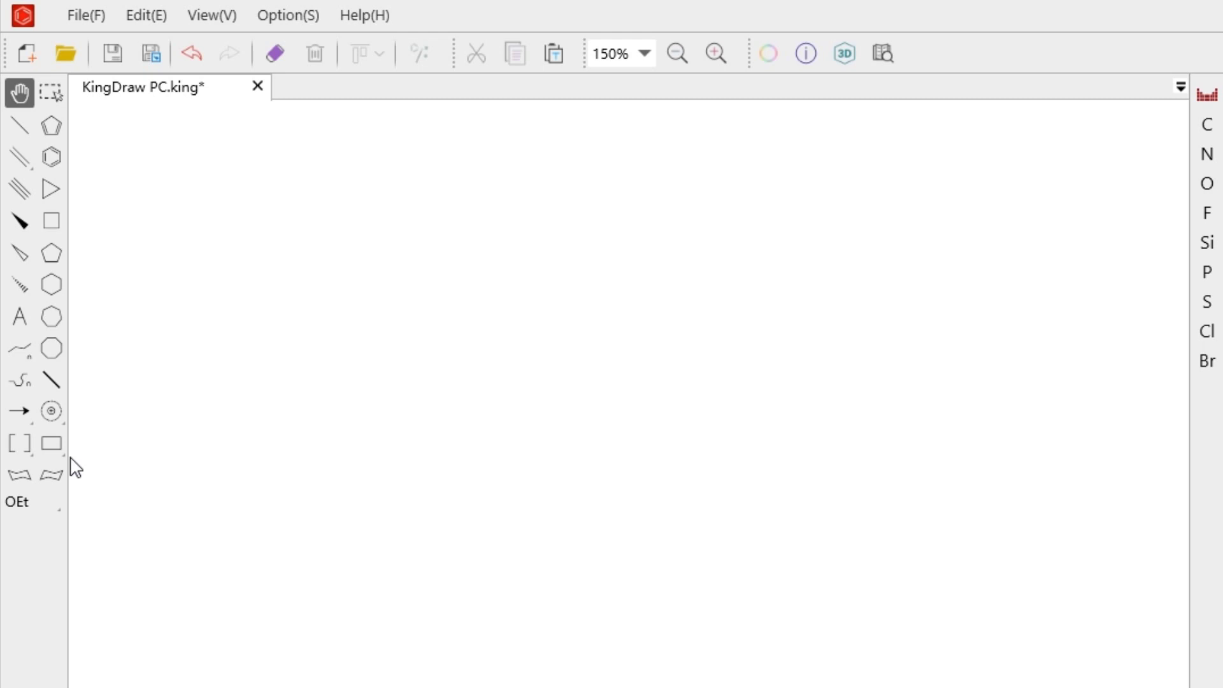
left_click(56, 440)
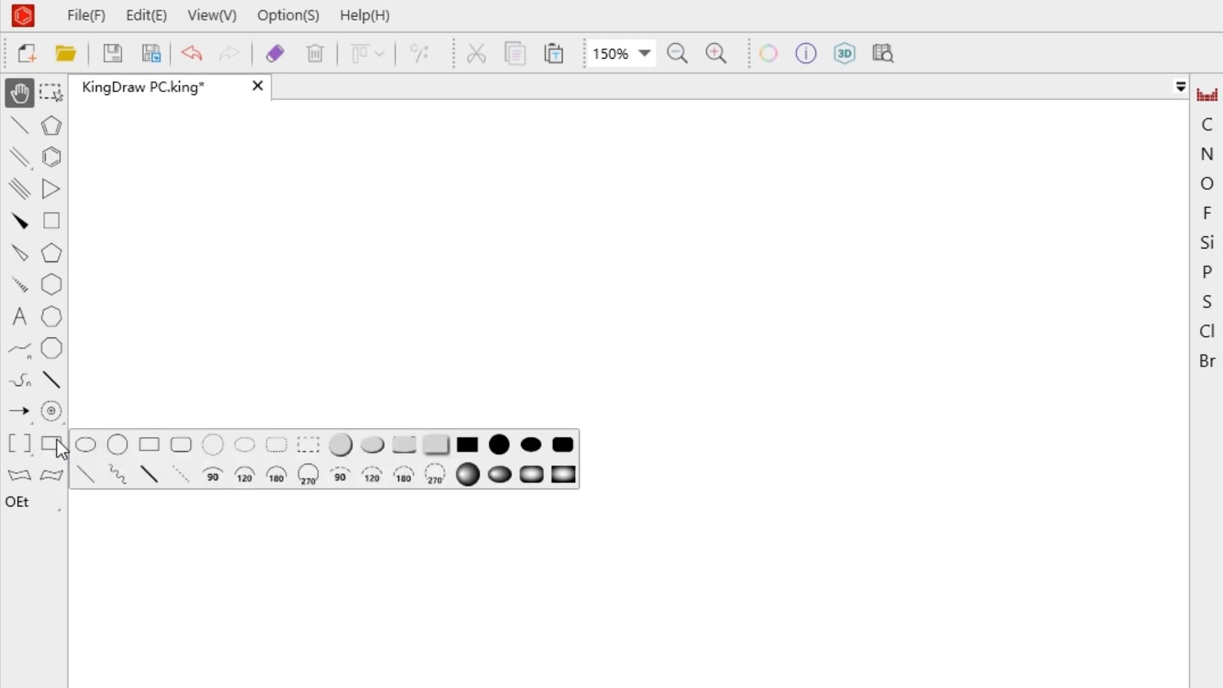
left_click(20, 443)
left_click(19, 410)
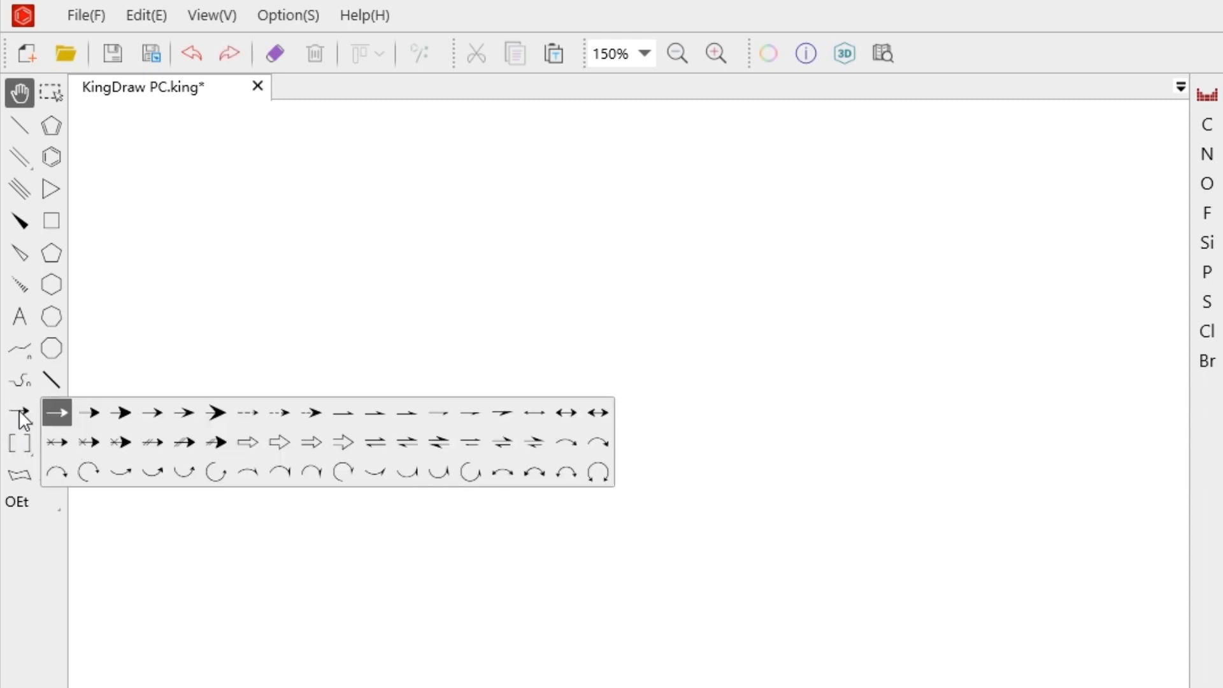
left_click(57, 412)
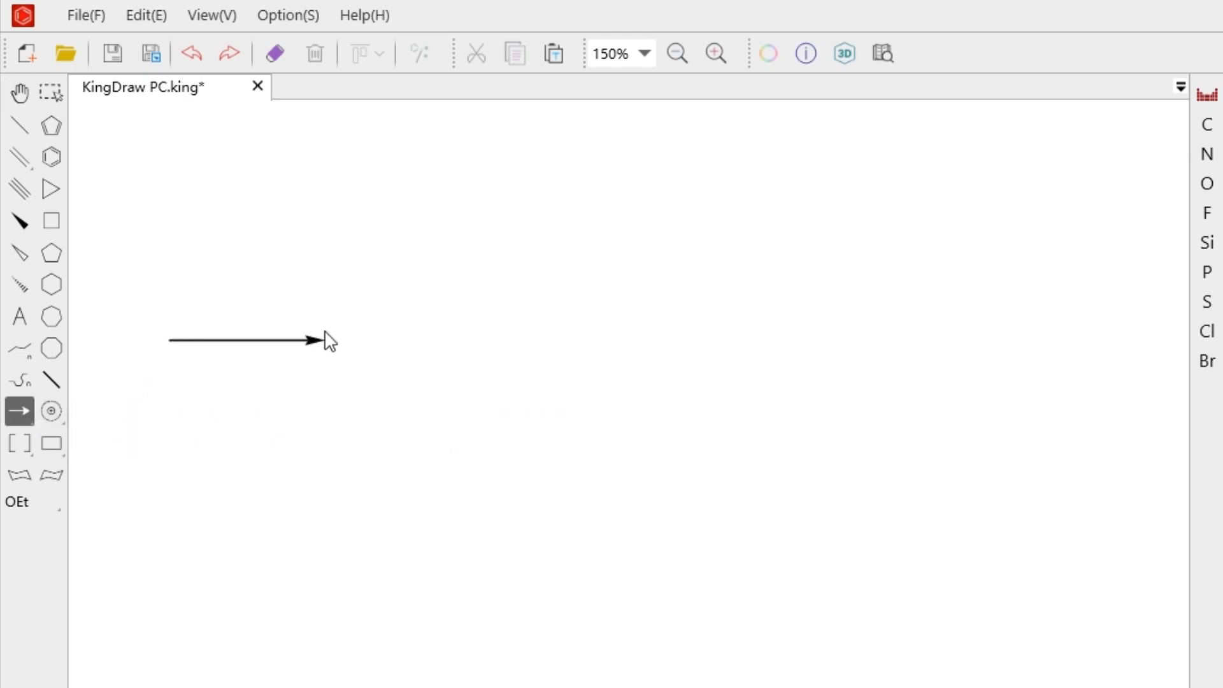
left_click_drag(209, 340, 325, 339)
left_click(17, 444)
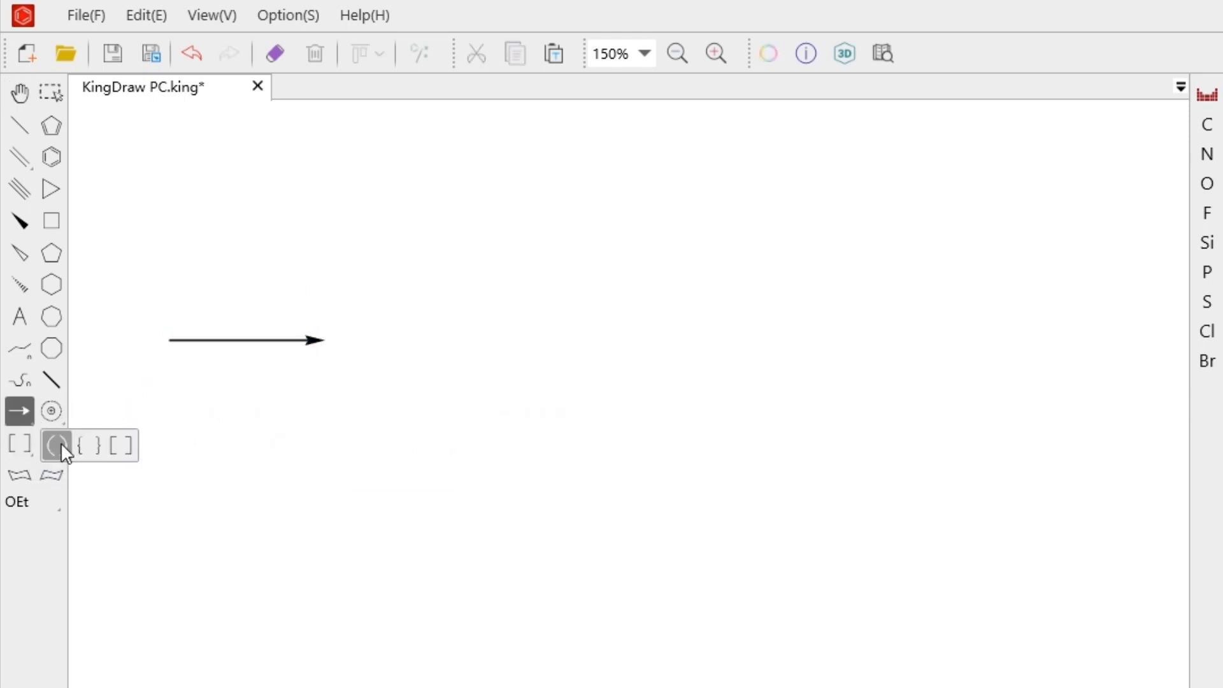
left_click(86, 446)
left_click_drag(421, 271, 656, 420)
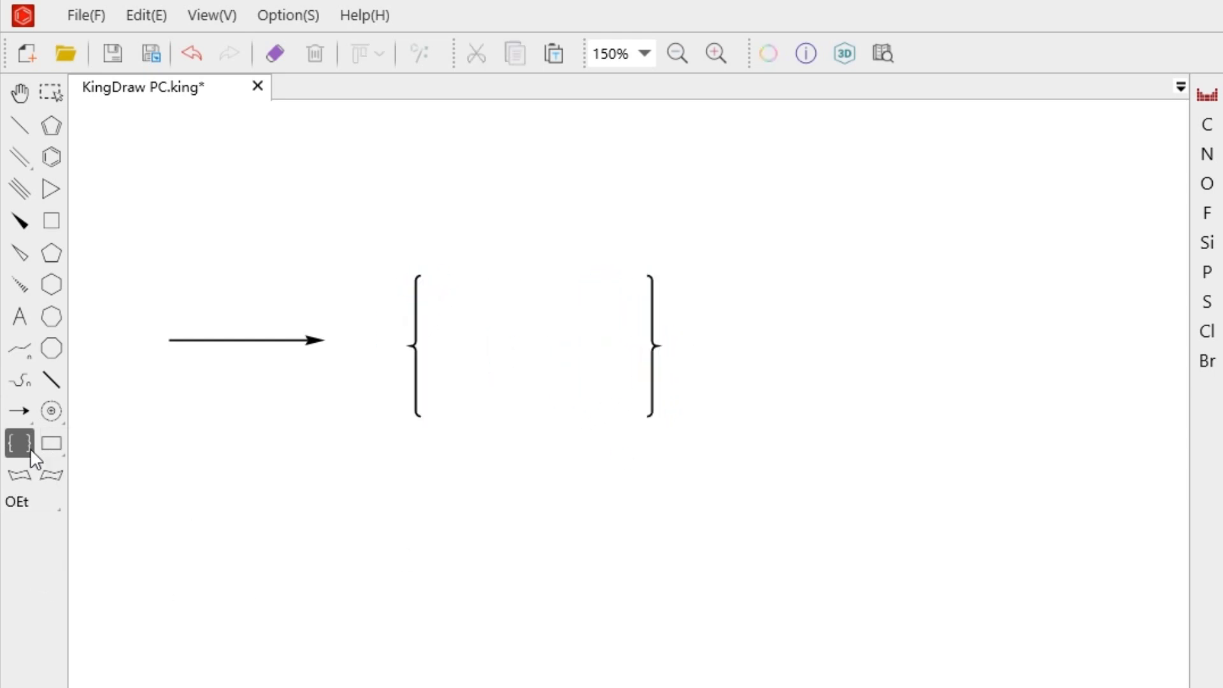
left_click(52, 445)
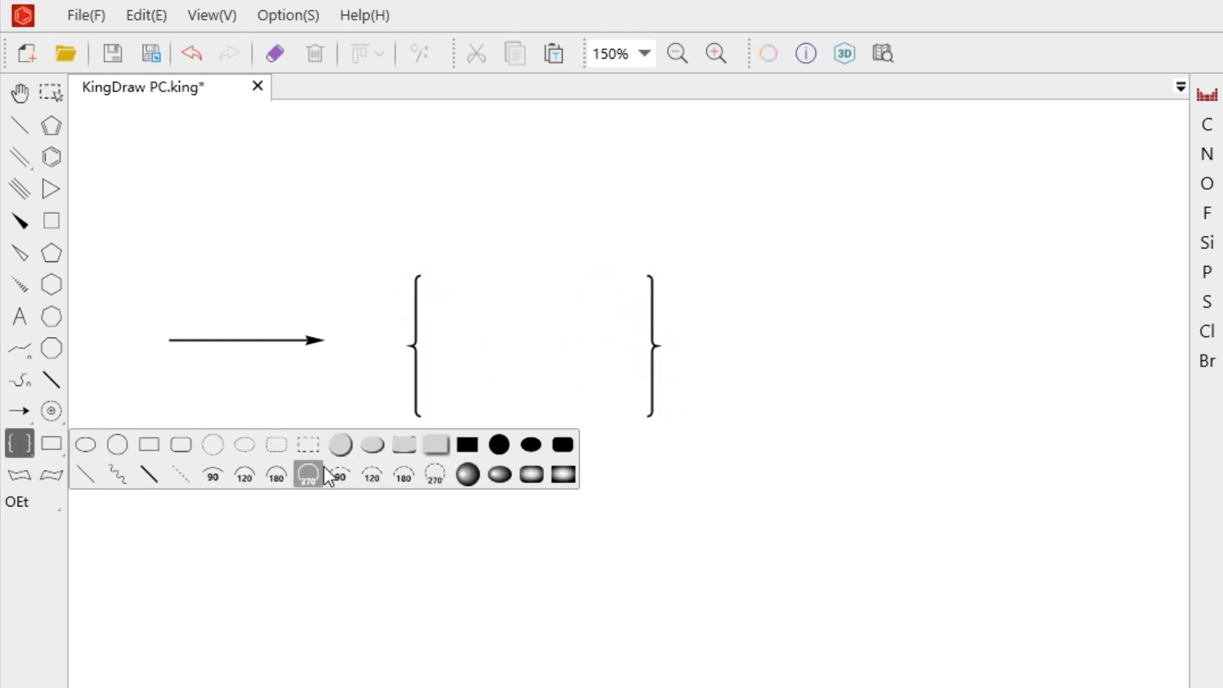
left_click(372, 443)
left_click_drag(780, 393, 836, 473)
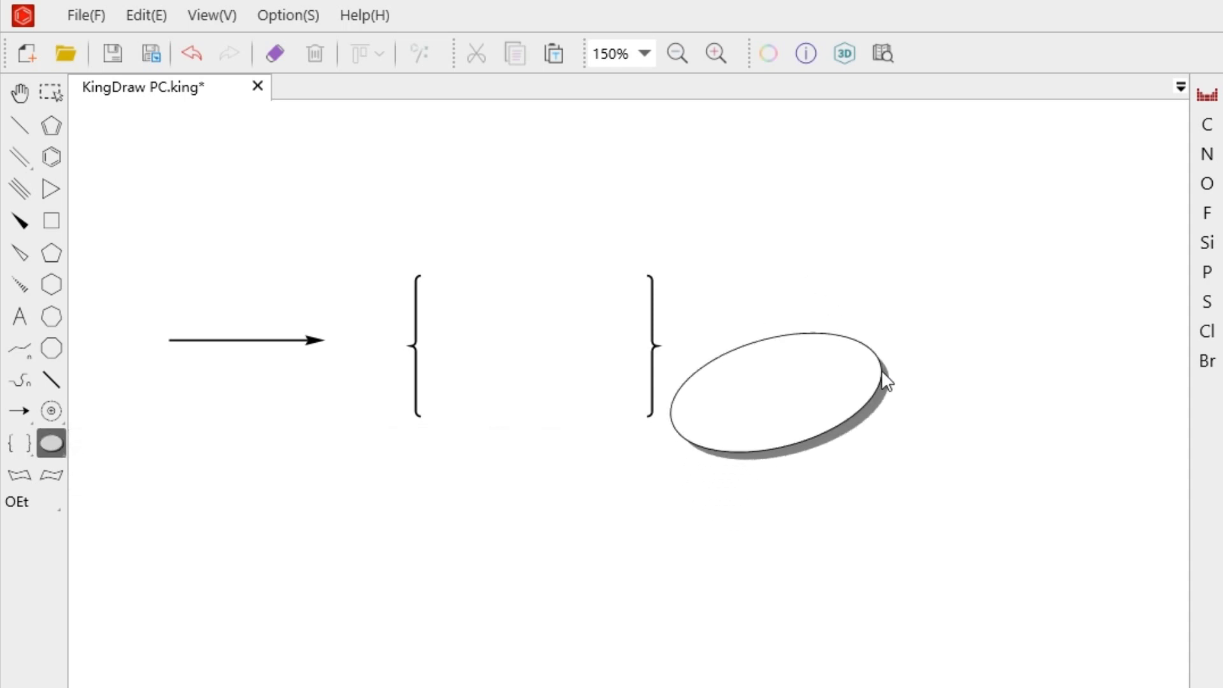
left_click_drag(781, 405, 875, 349)
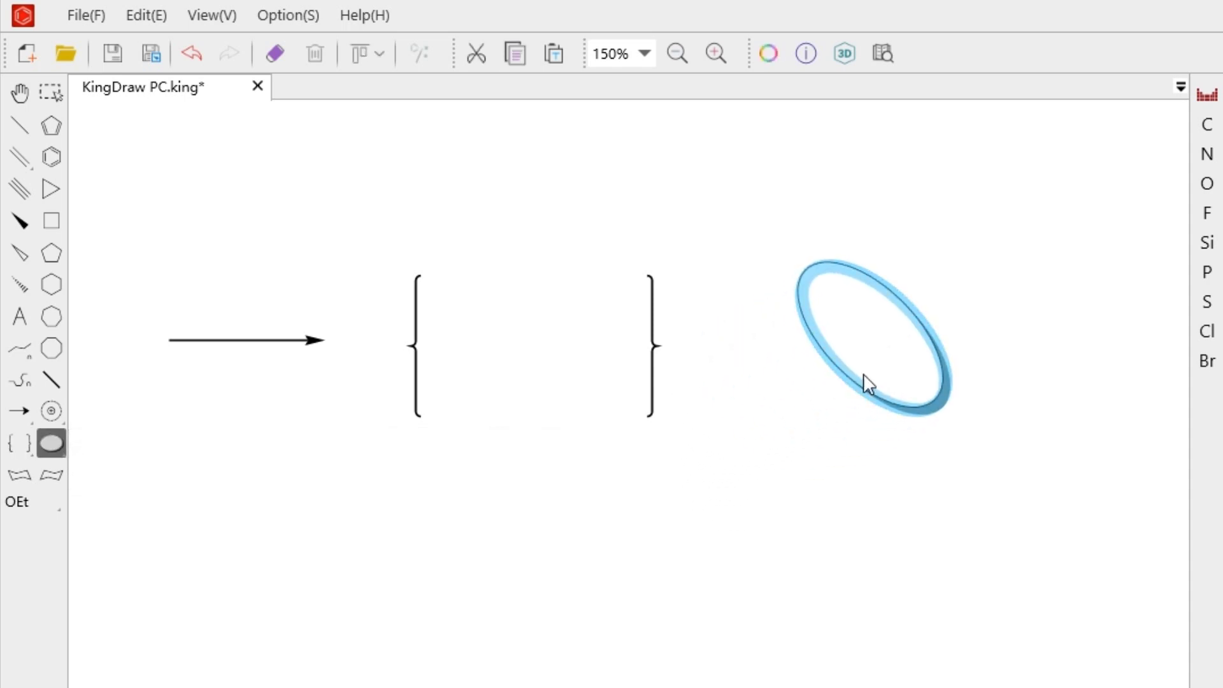
key("Escape")
left_click(274, 52)
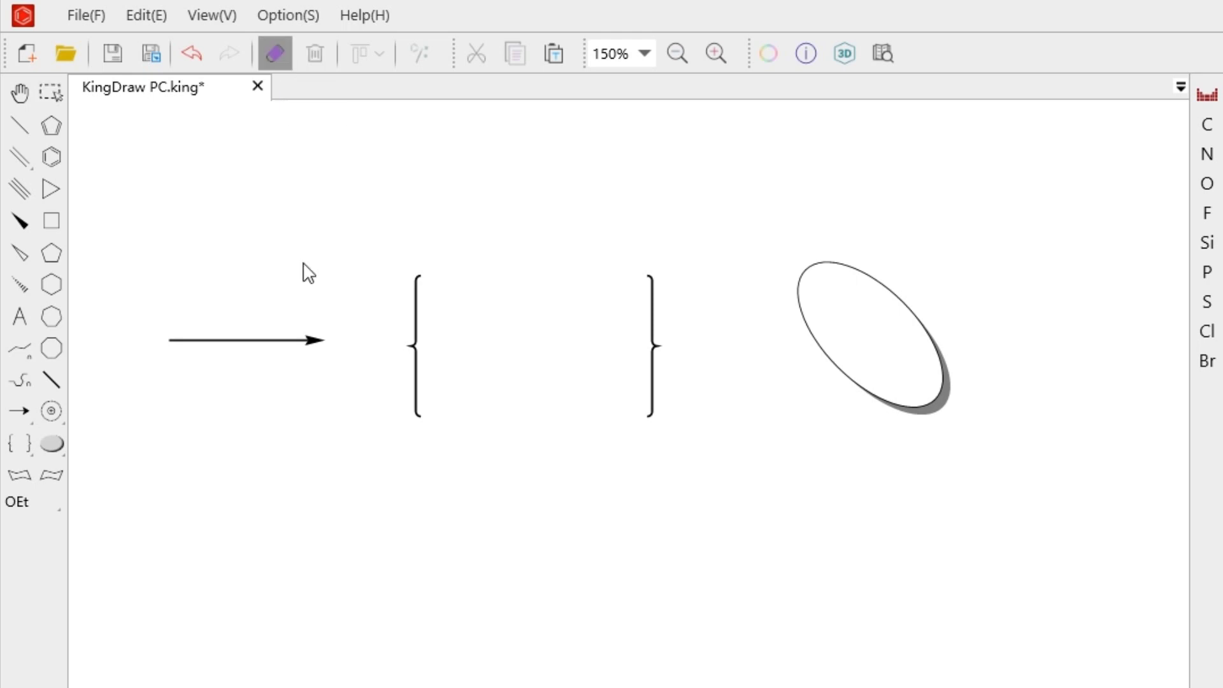
left_click(306, 339)
left_click(412, 346)
left_click(850, 377)
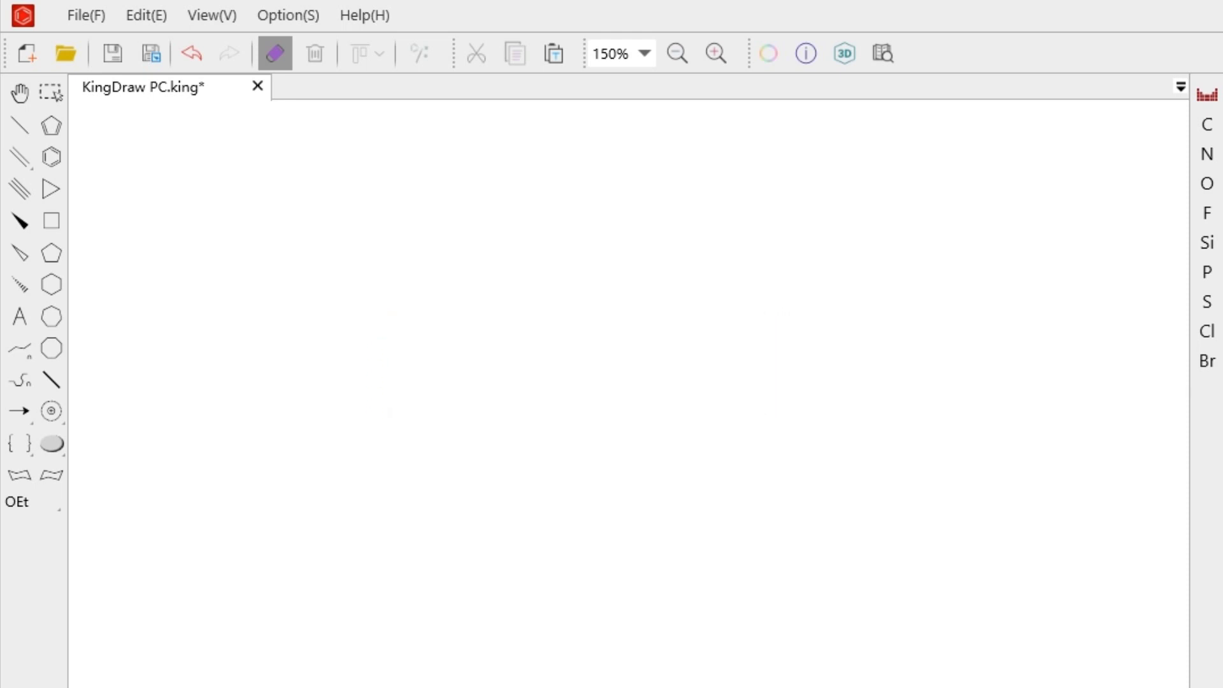
Draw curved arrows from phosphorus to the CH2 carbon and from the C–Br bond to Br
left_click(27, 410)
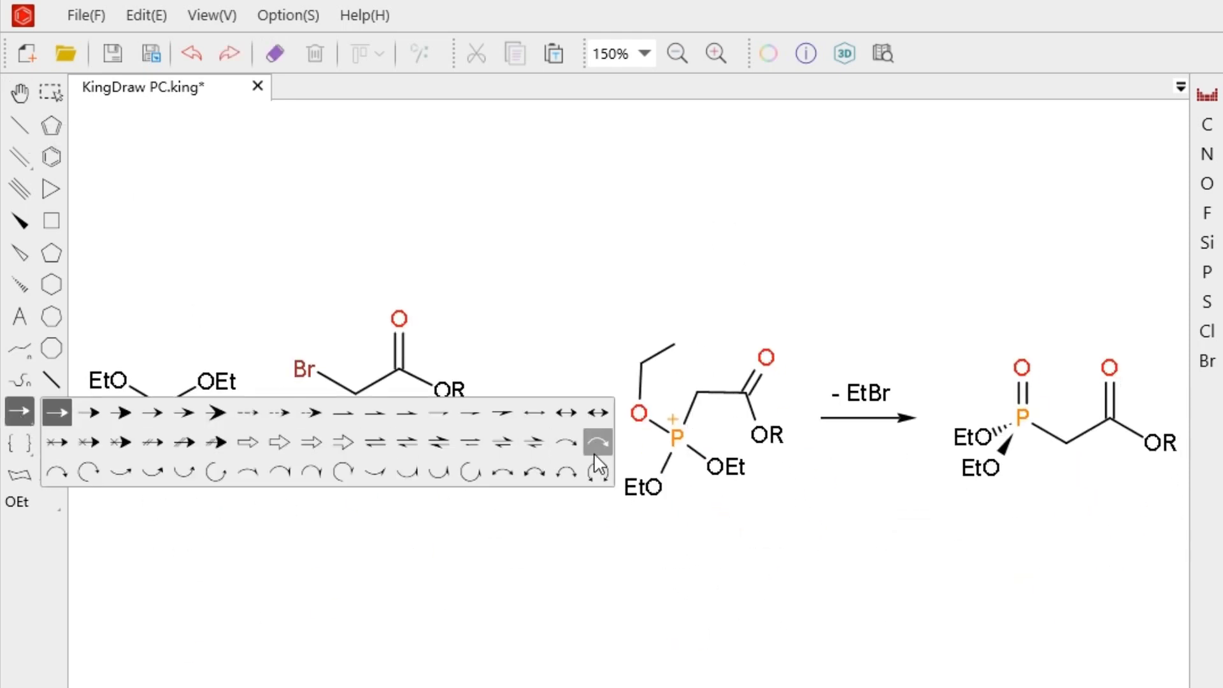
left_click(594, 451)
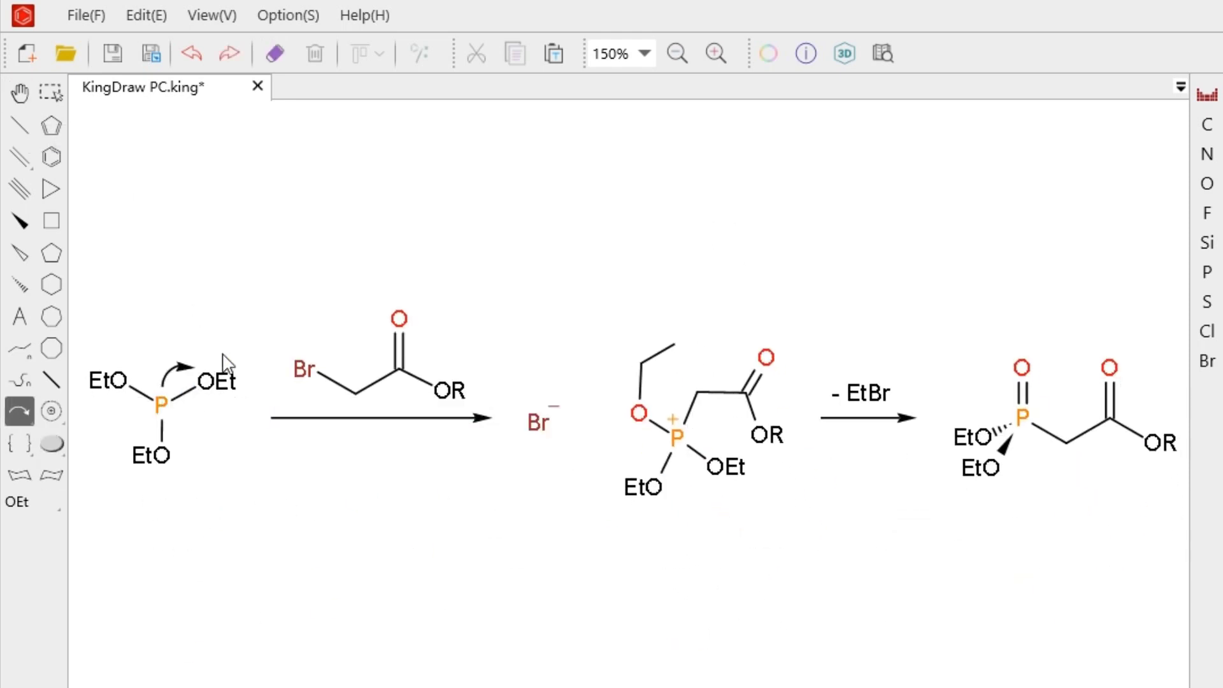
left_click_drag(226, 363, 361, 393)
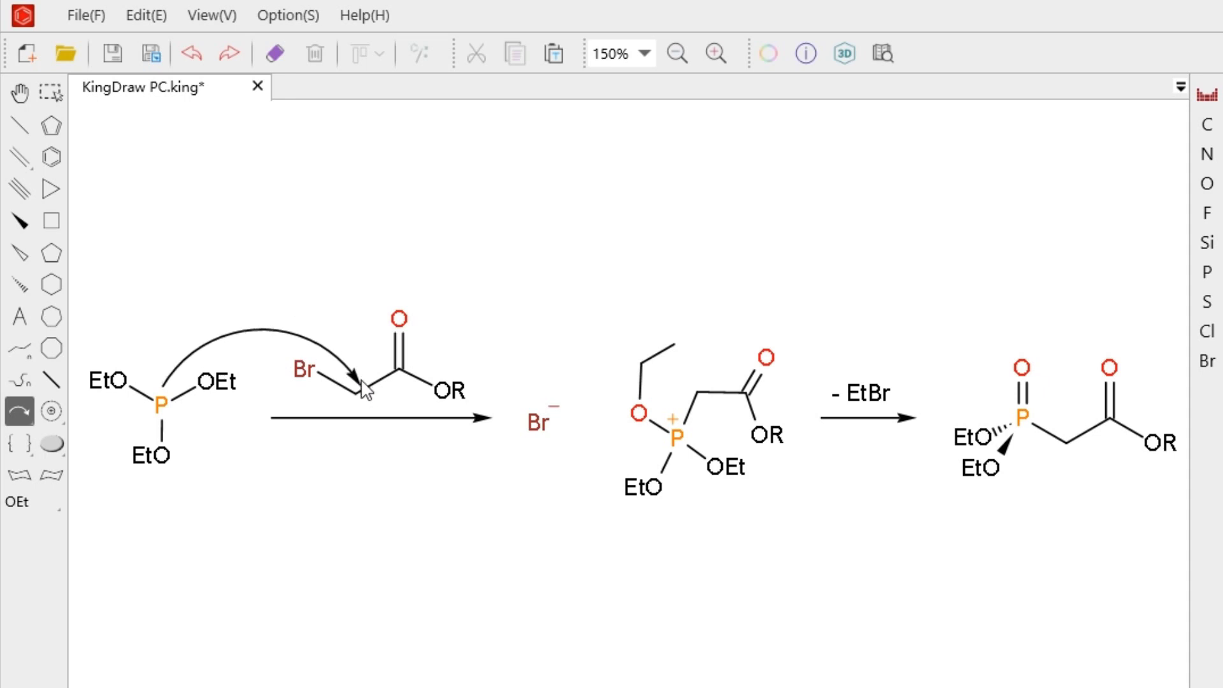
left_click(17, 409)
left_click(569, 451)
left_click_drag(336, 387, 295, 406)
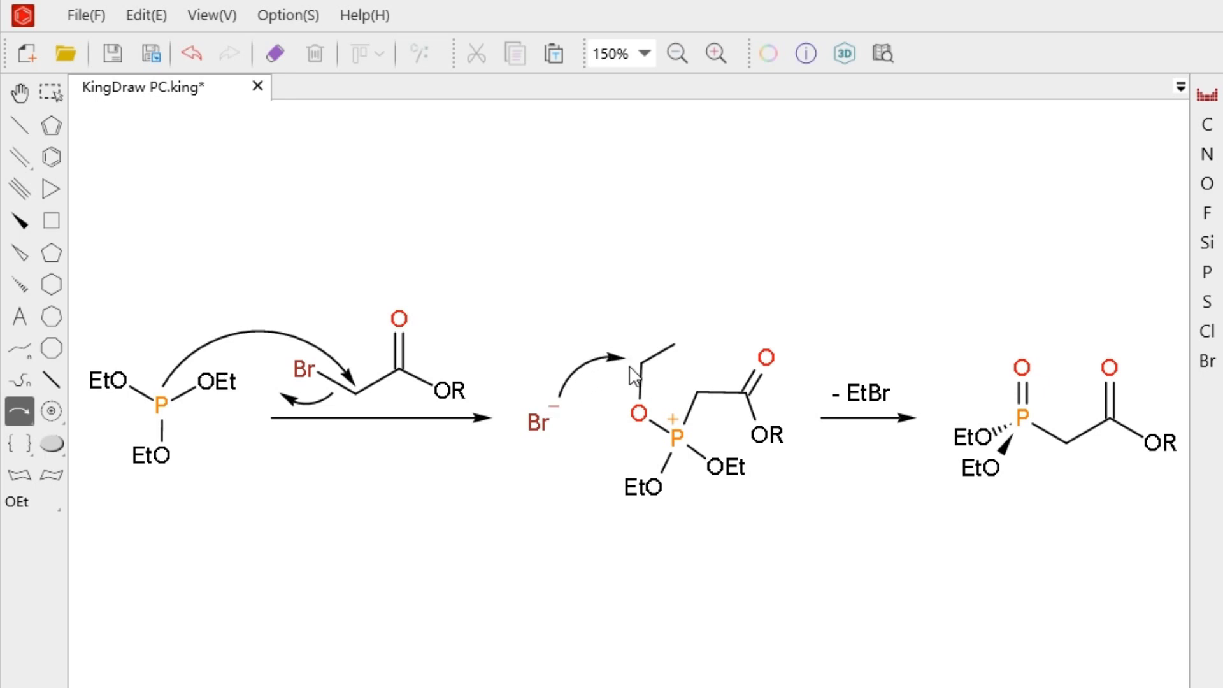
Reshape the Br⁻ arrow onto the ethoxy oxygen and add a looping arrow from O toward P
mouse_move(631, 375)
left_mouse_down()
mouse_move(622, 351)
mouse_move(629, 395)
mouse_move(631, 364)
left_mouse_up()
key("alt")
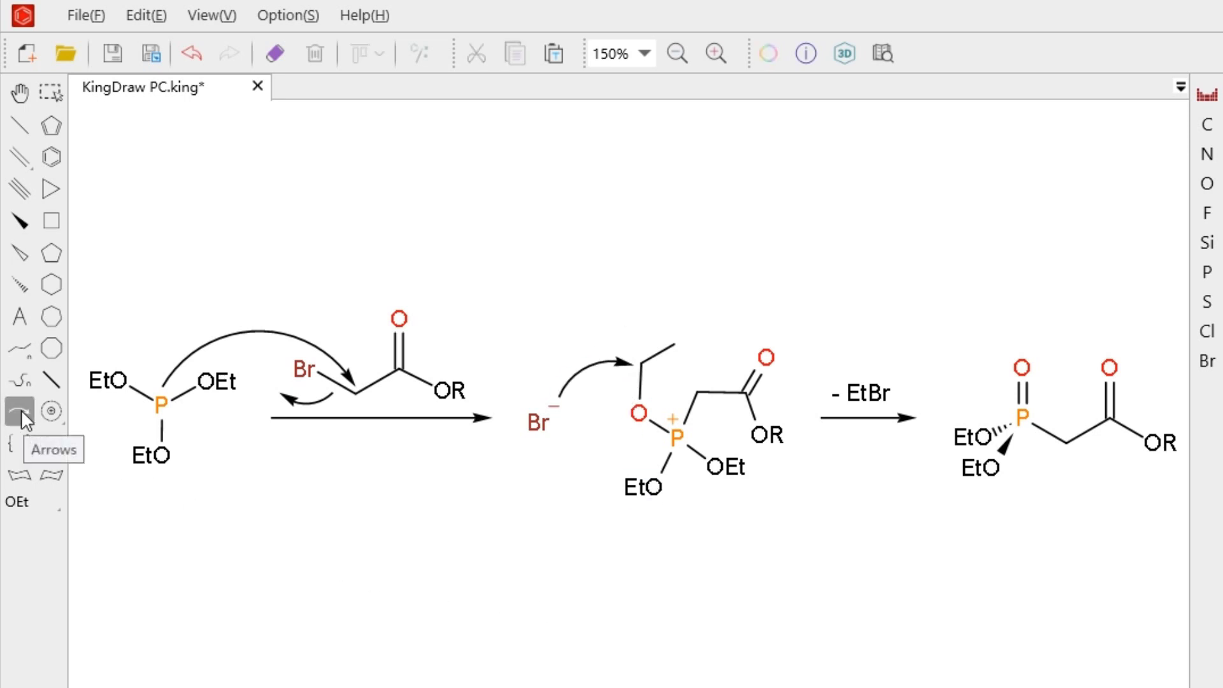
left_click(21, 410)
left_click(564, 436)
left_click_drag(628, 423, 654, 435)
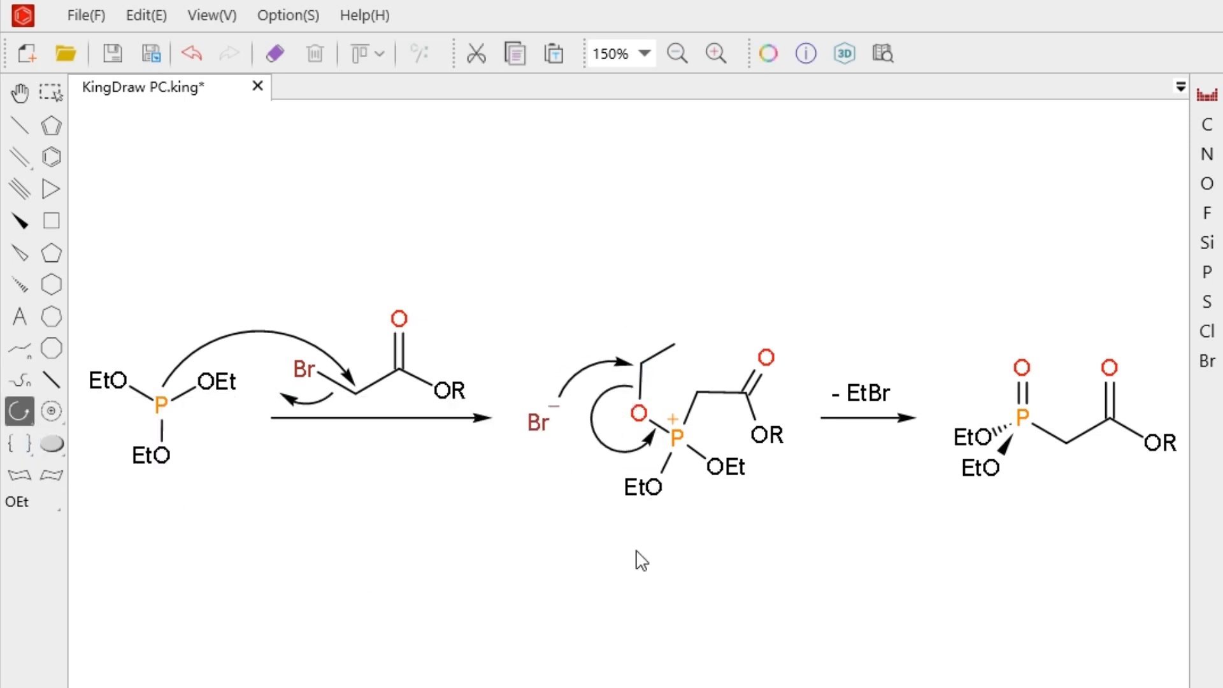
left_click(19, 92)
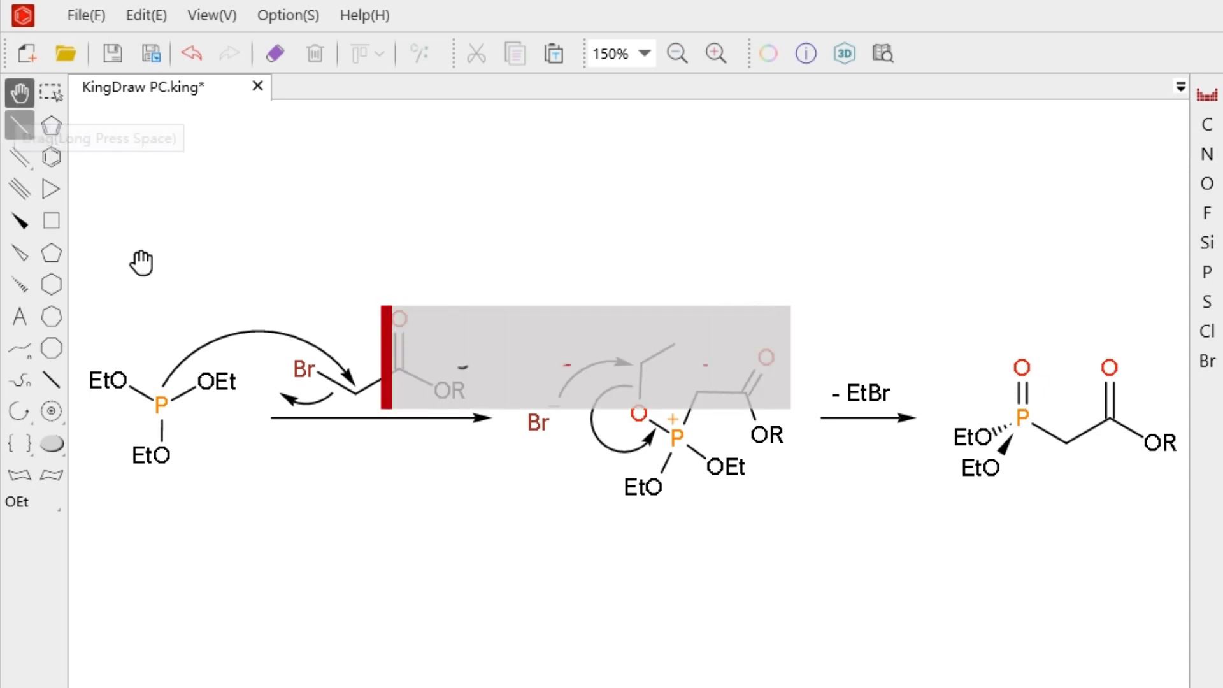
scroll(723, 478, "down", 10)
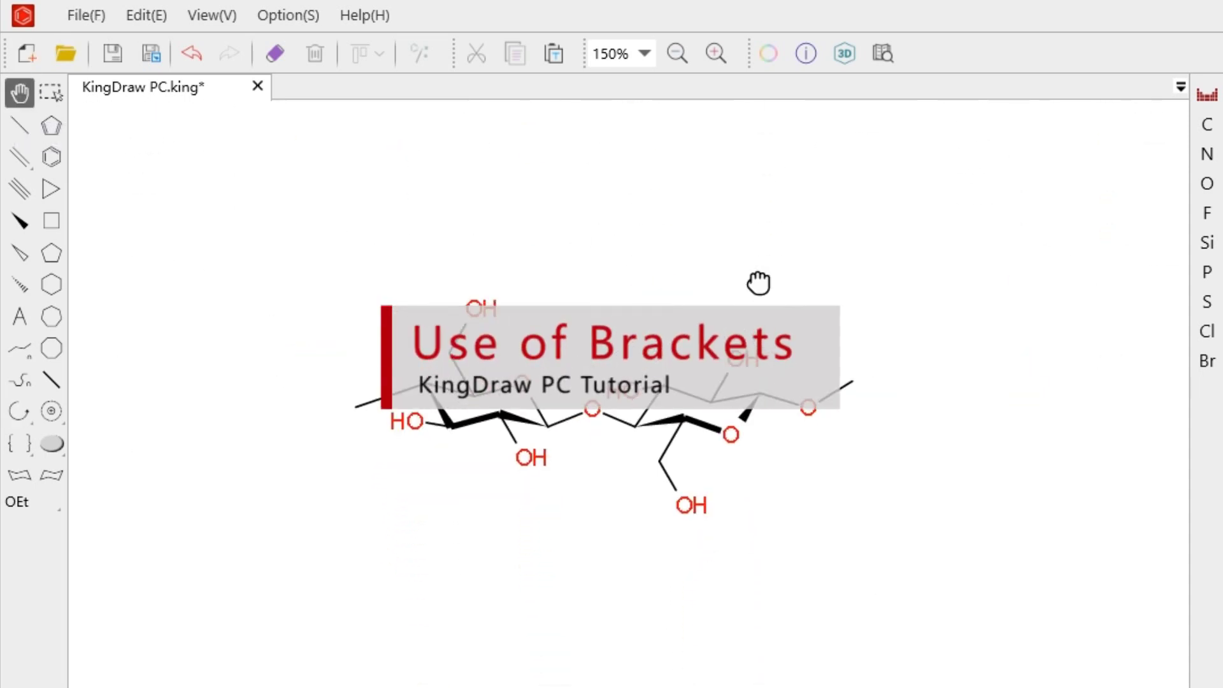
Enclose the disaccharide unit in square brackets and adjust the bracket sizes
left_click_drag(759, 283, 758, 257)
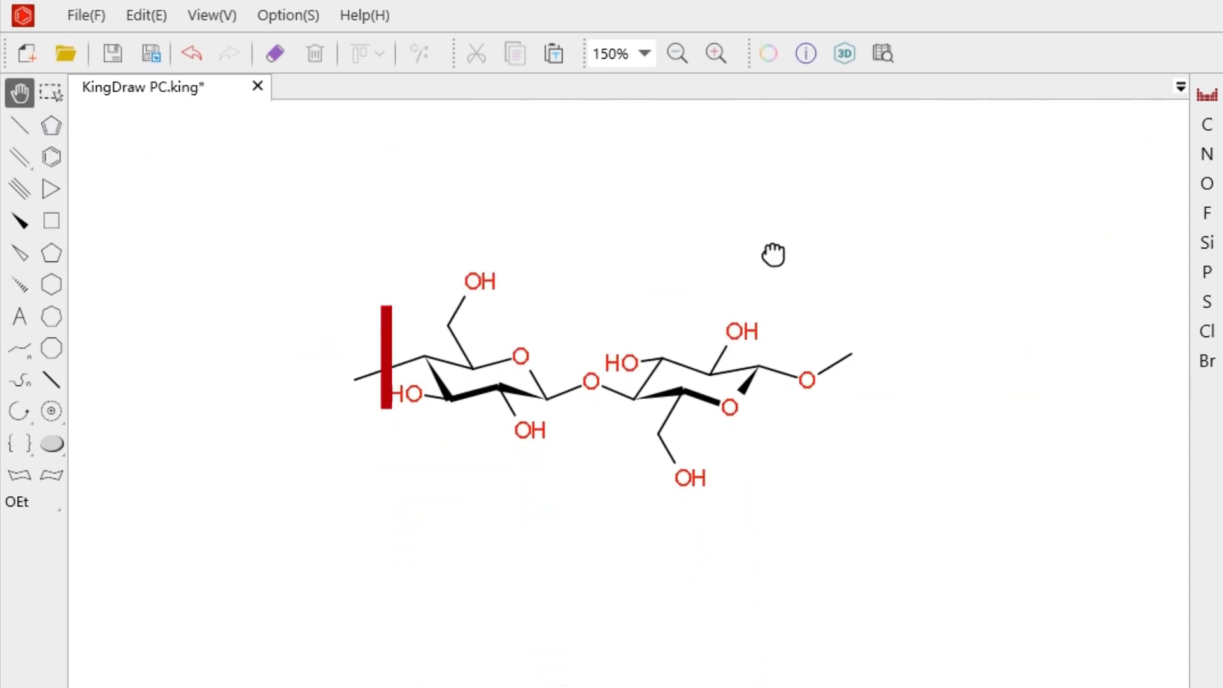
left_click(14, 451)
left_click(115, 448)
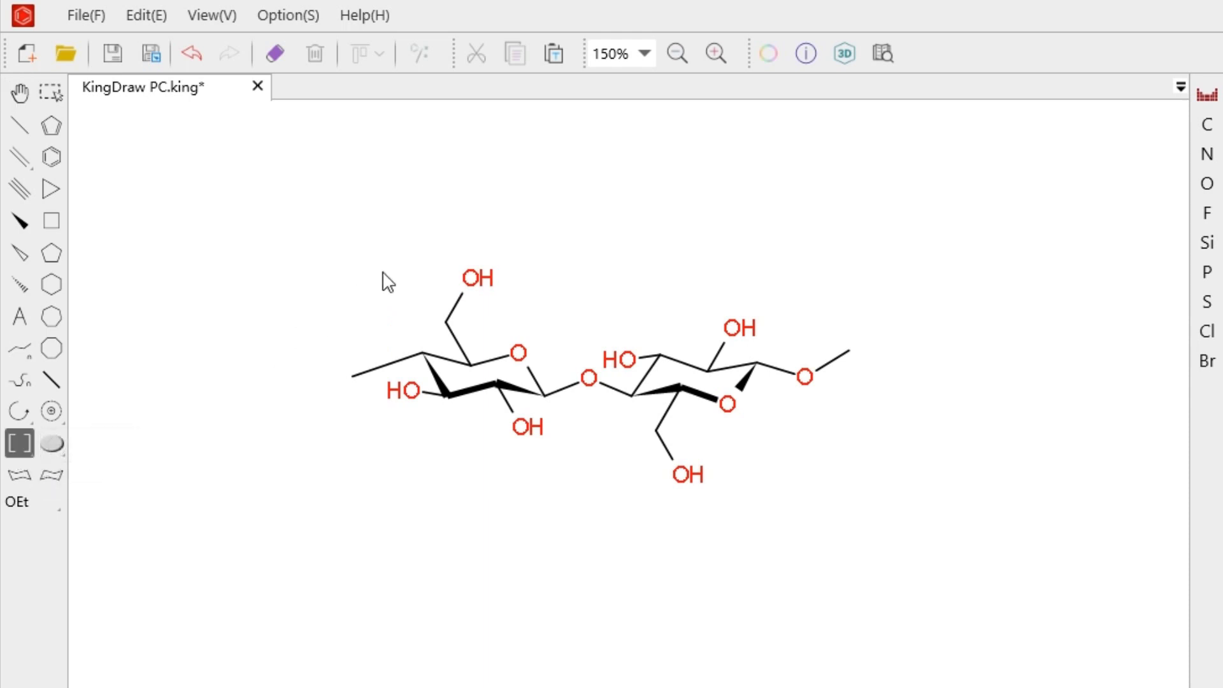
mouse_move(383, 281)
left_mouse_down()
mouse_move(469, 453)
mouse_move(835, 510)
left_mouse_up()
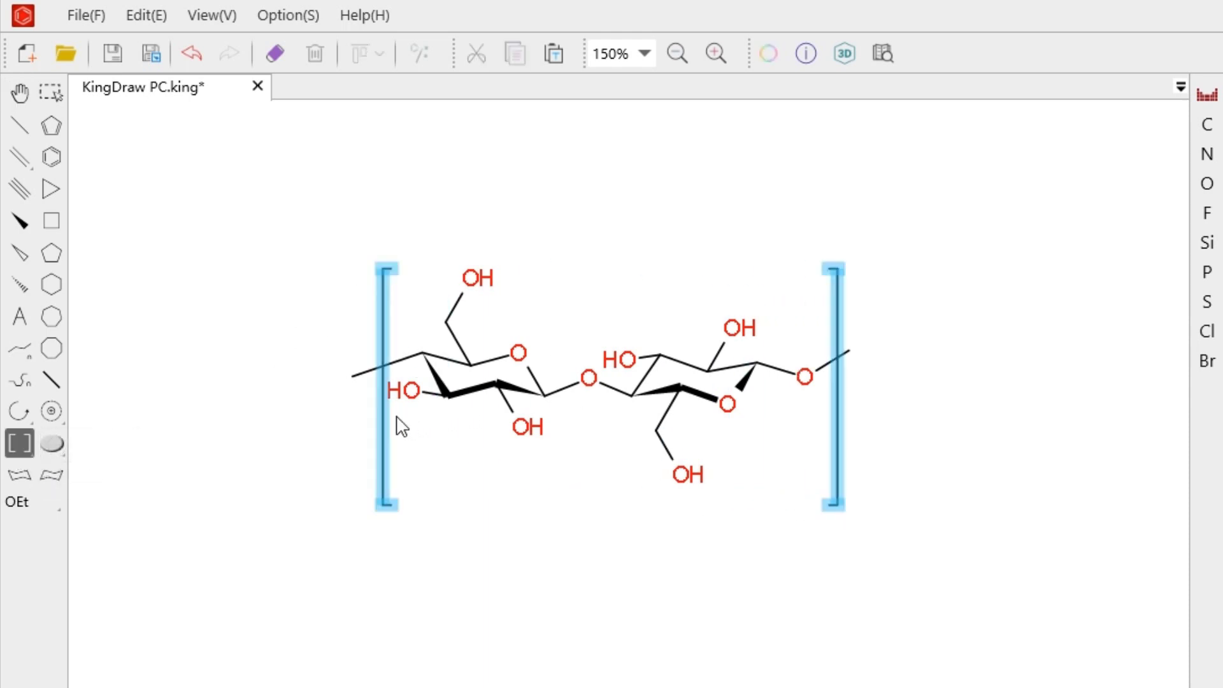
left_click_drag(401, 426, 371, 415)
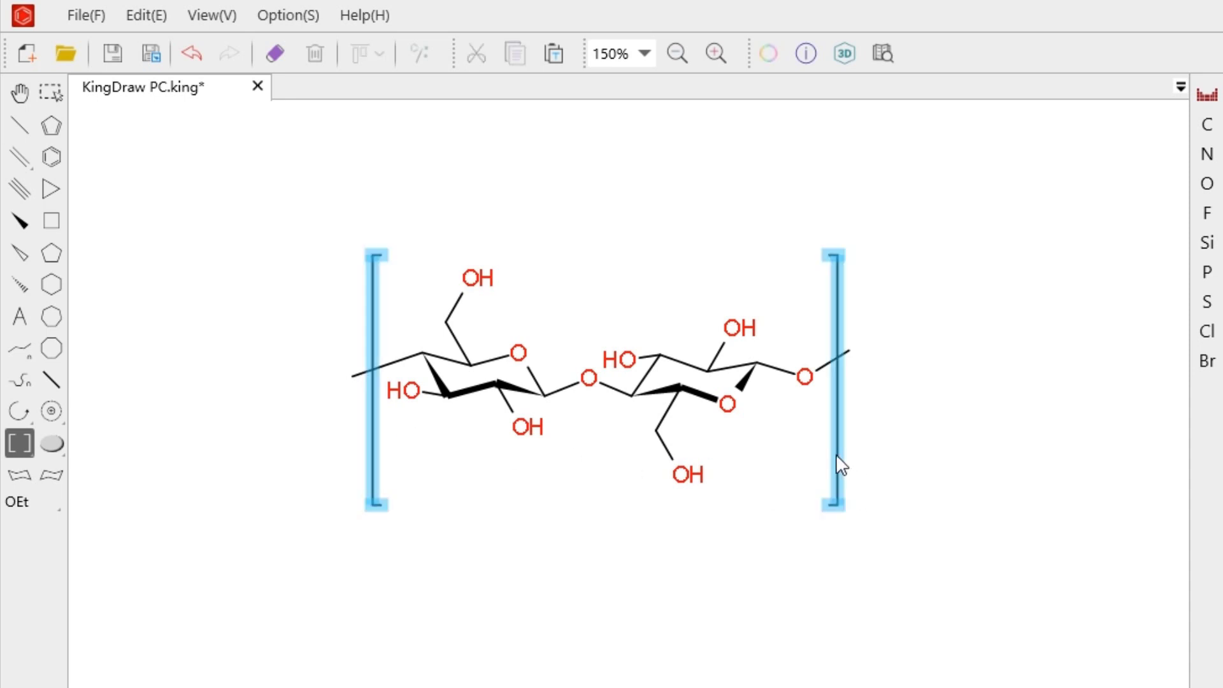
left_click_drag(834, 453, 825, 456)
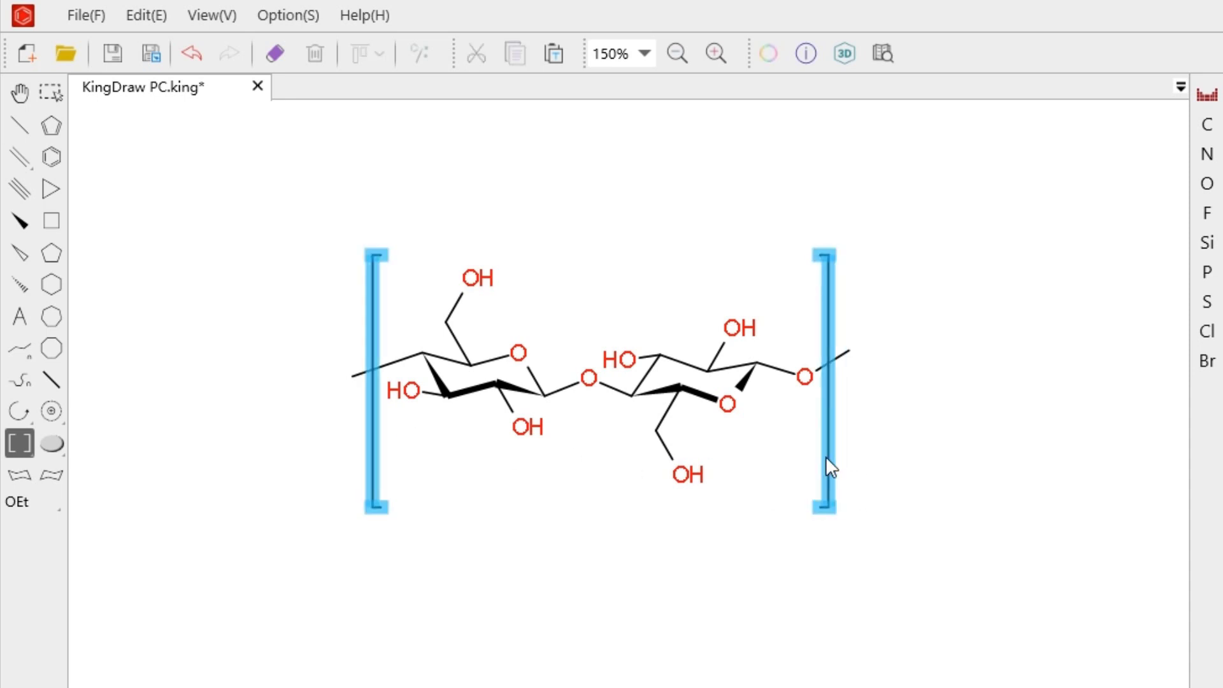
Add an 'n' label beside the right bracket
left_click(29, 318)
left_click(888, 507)
left_click(1063, 581)
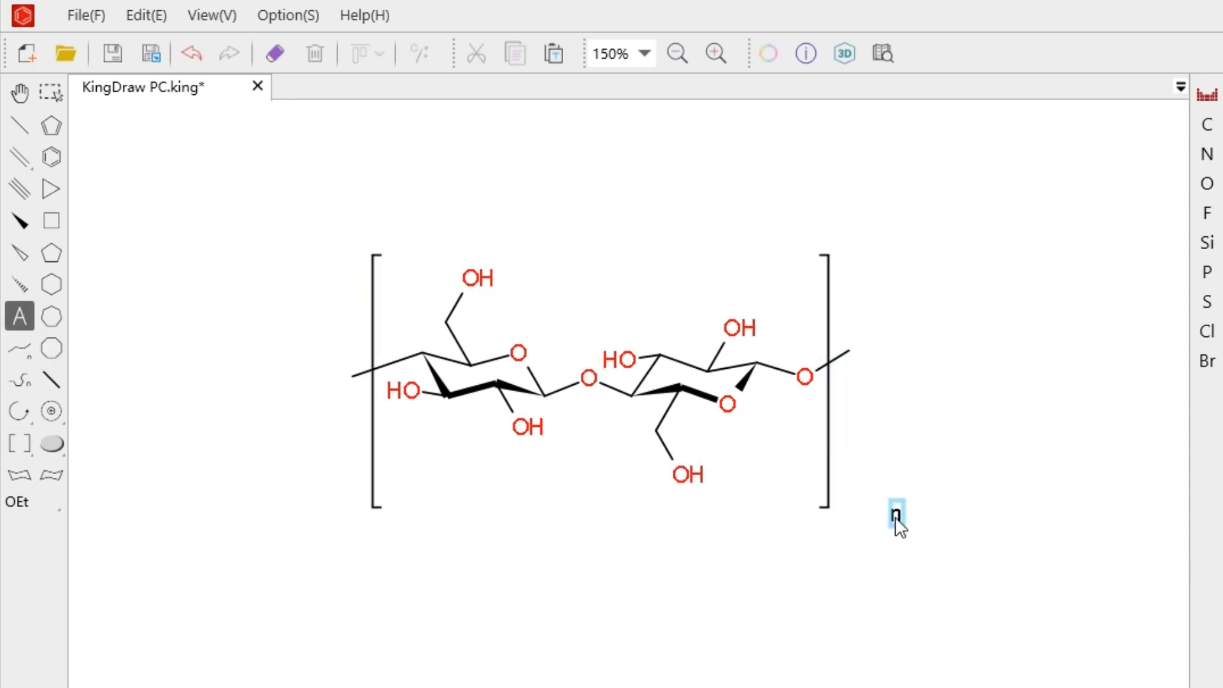
left_click_drag(896, 520, 858, 509)
key("Escape")
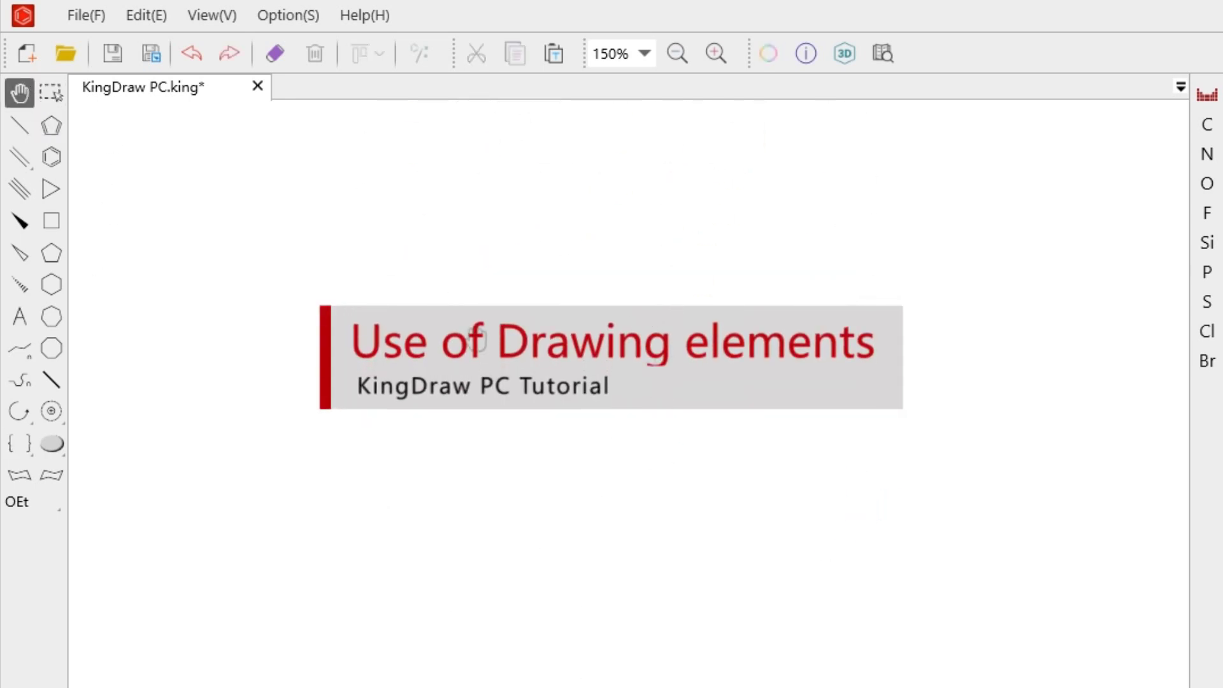
Draw an ellipse, a square and a shadowed circle in a row
left_click(54, 447)
left_click_drag(205, 313, 254, 342)
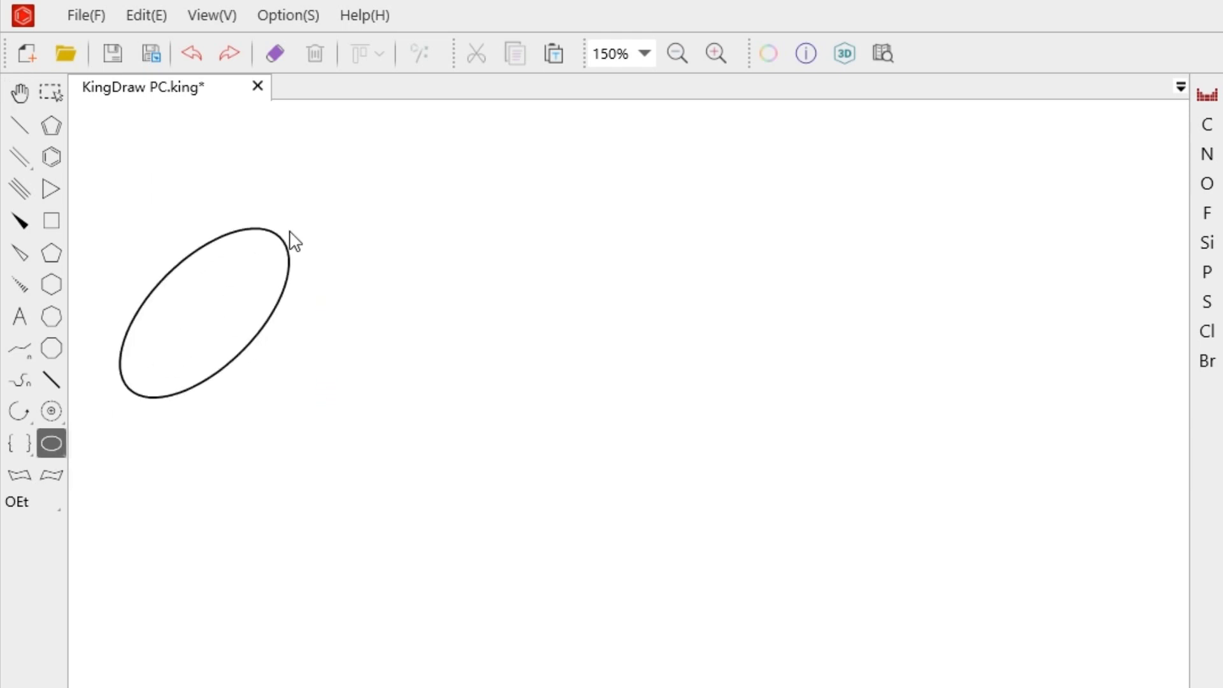
left_click(53, 445)
left_click(153, 446)
left_click_drag(364, 282, 444, 356)
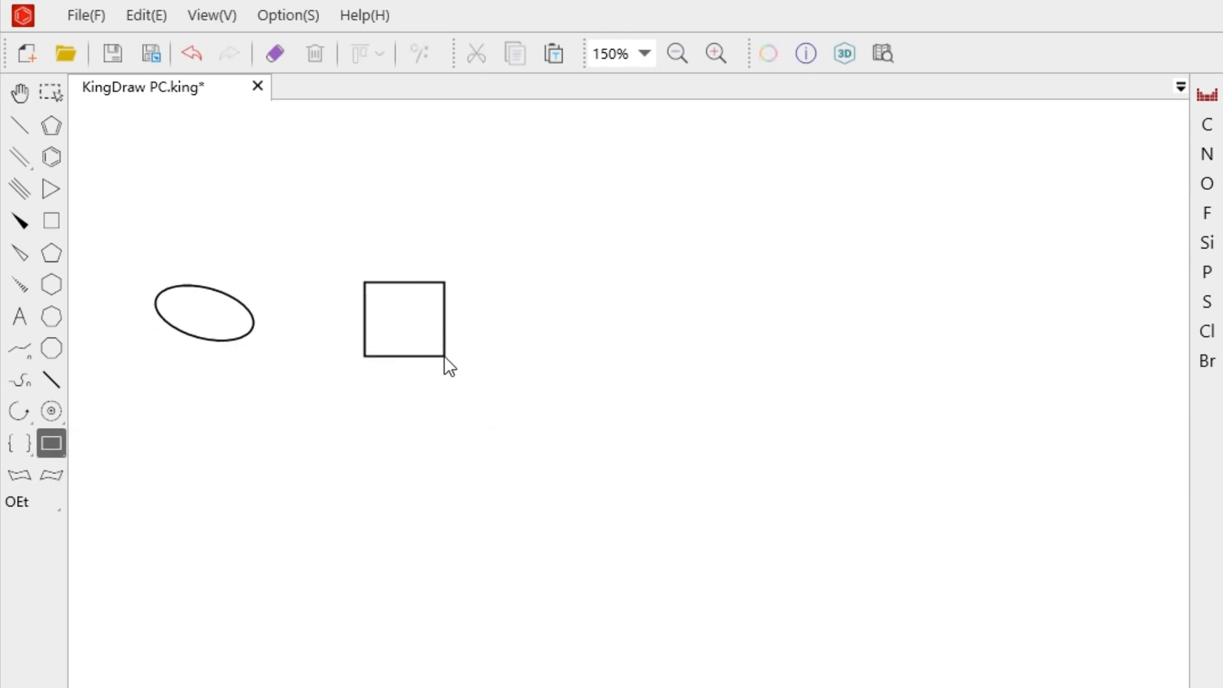
left_click(51, 443)
left_click(308, 446)
left_click_drag(598, 287, 639, 343)
Draw a black rounded rectangle at the right and pick the straight and dashed line shapes
left_click(52, 444)
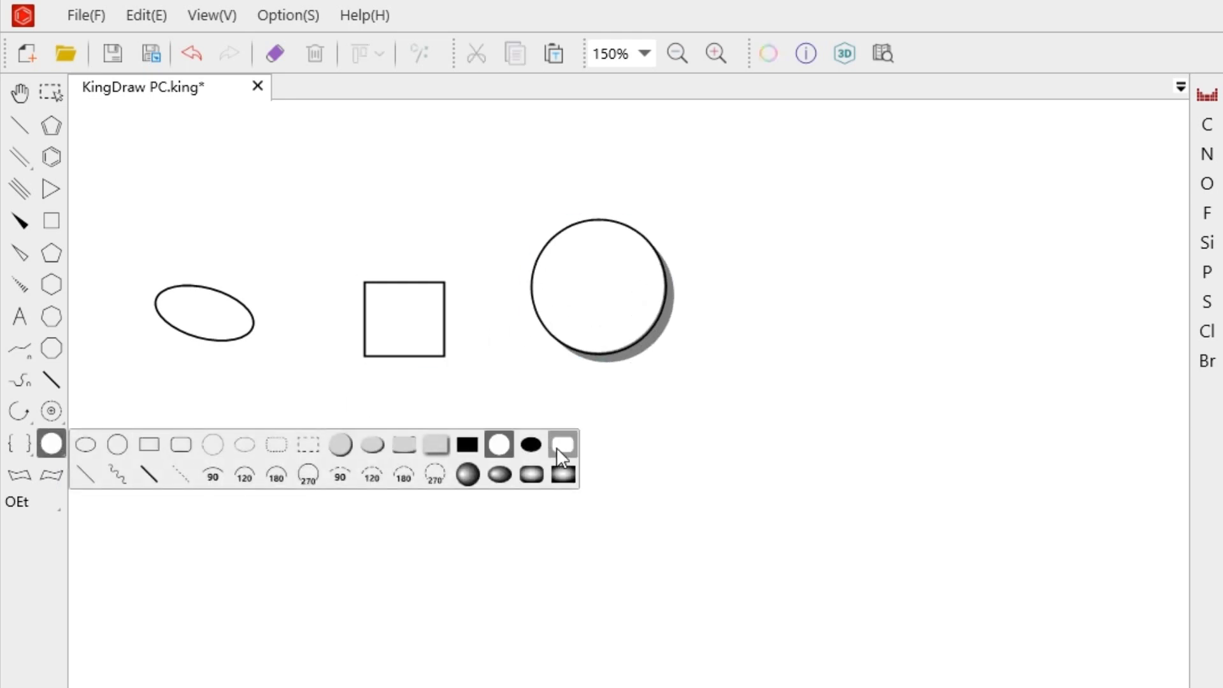
left_click(556, 446)
left_click_drag(805, 297, 929, 354)
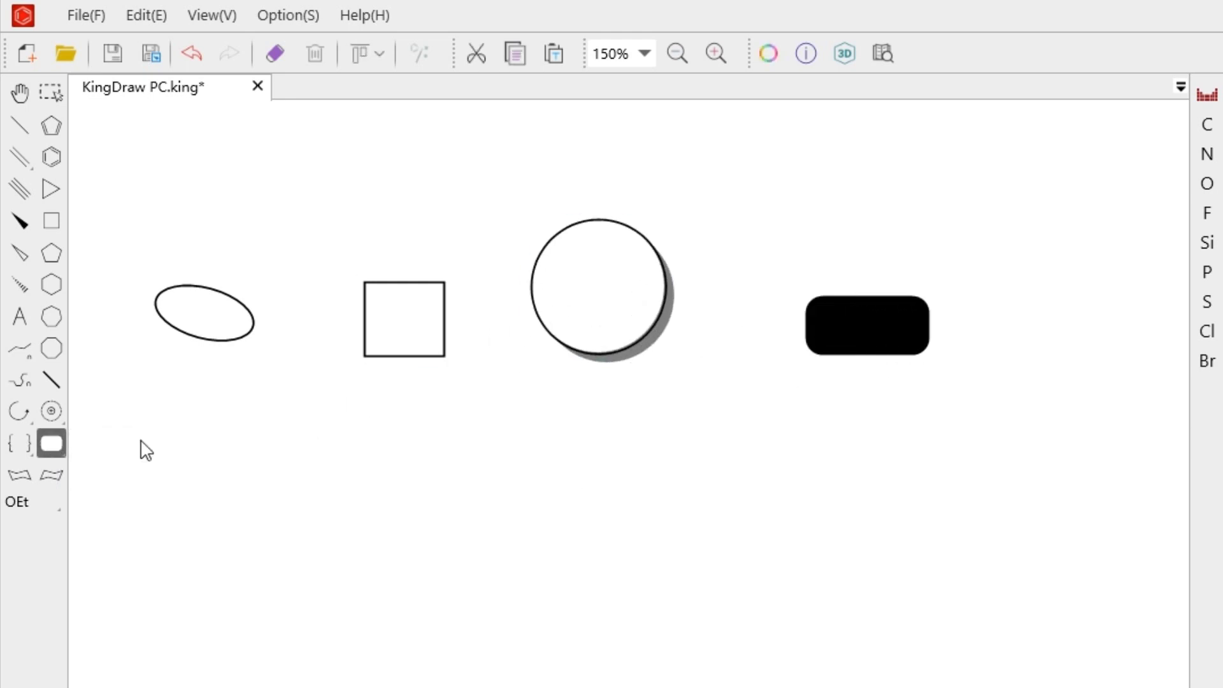
left_click(52, 444)
left_click(95, 469)
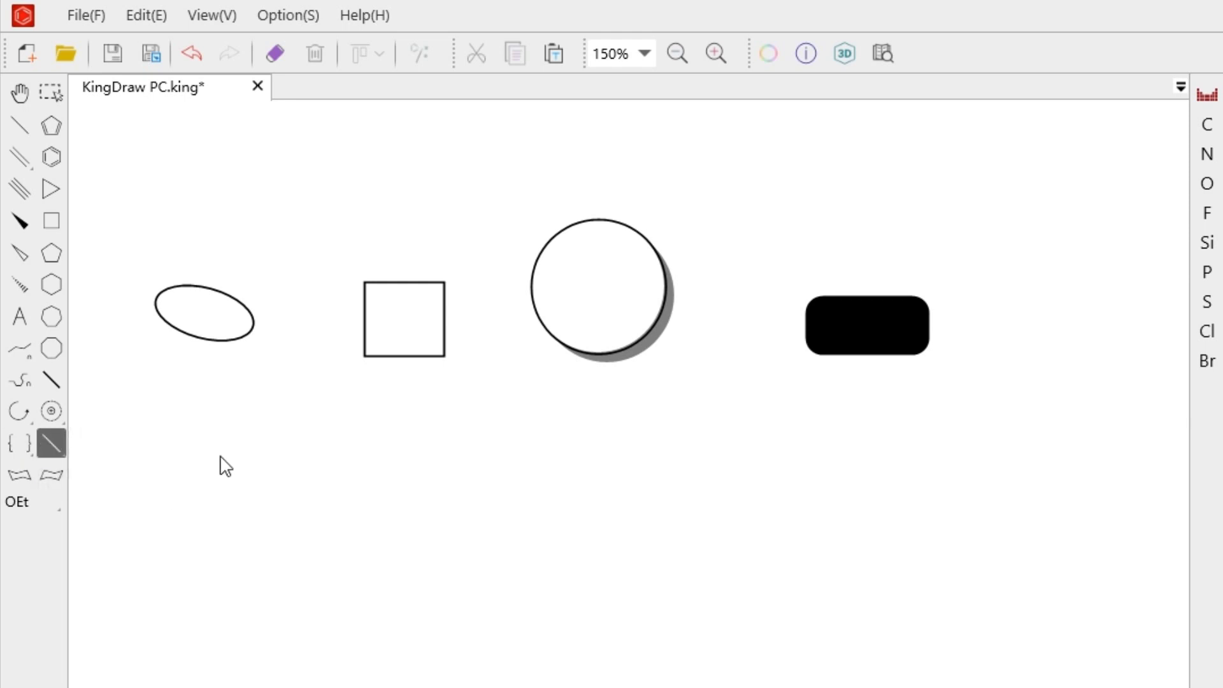
left_click(51, 443)
left_click(187, 470)
Draw a 270° arc below the shadowed circle and a shaded sphere beside it
left_click(53, 450)
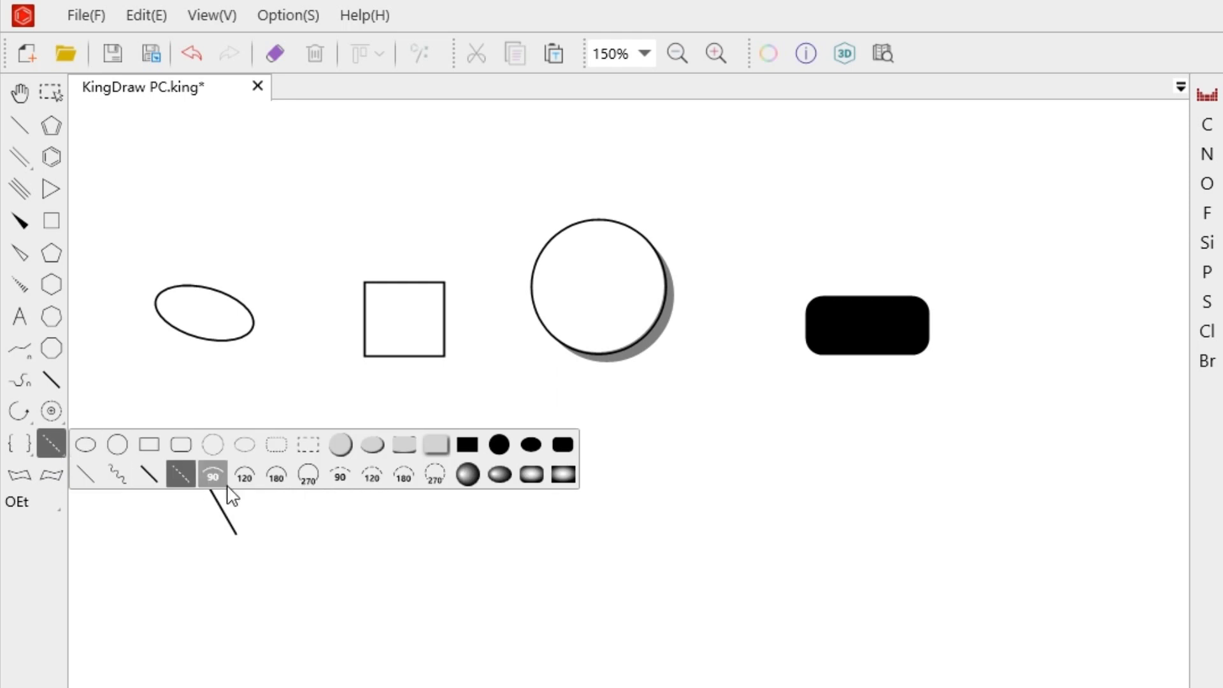
left_click(306, 475)
mouse_move(493, 470)
left_mouse_down()
mouse_move(552, 545)
mouse_move(538, 551)
left_mouse_up()
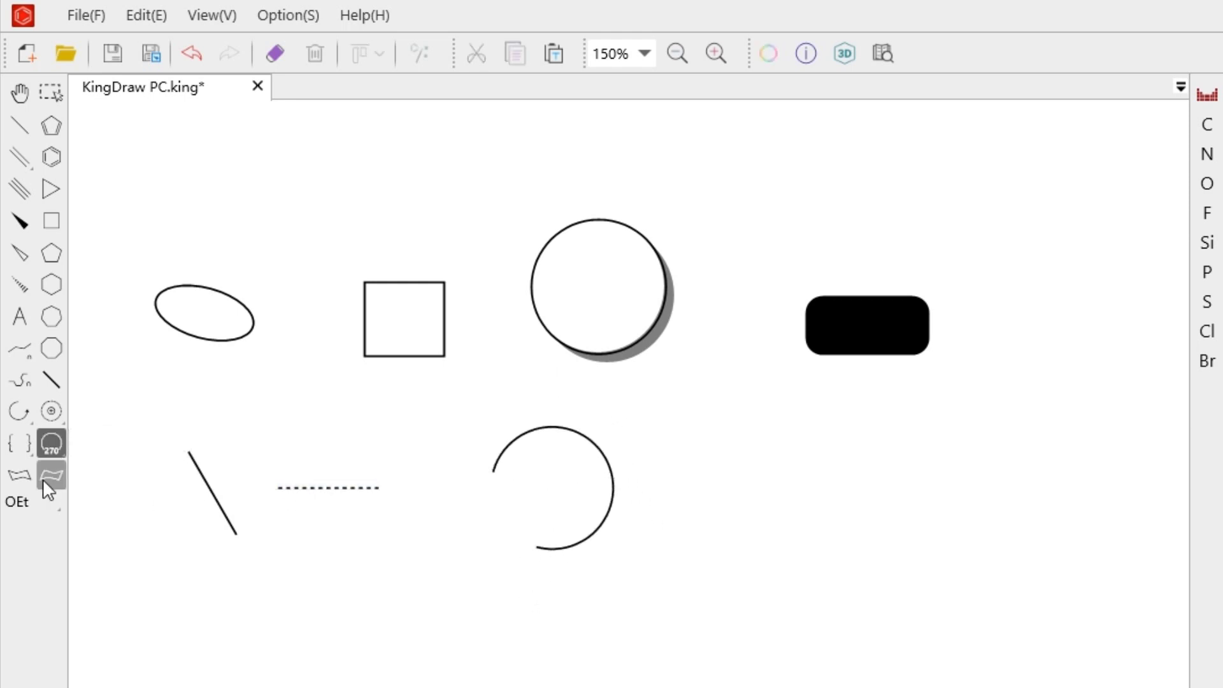
left_click(51, 444)
left_click(500, 472)
left_click_drag(719, 470, 765, 512)
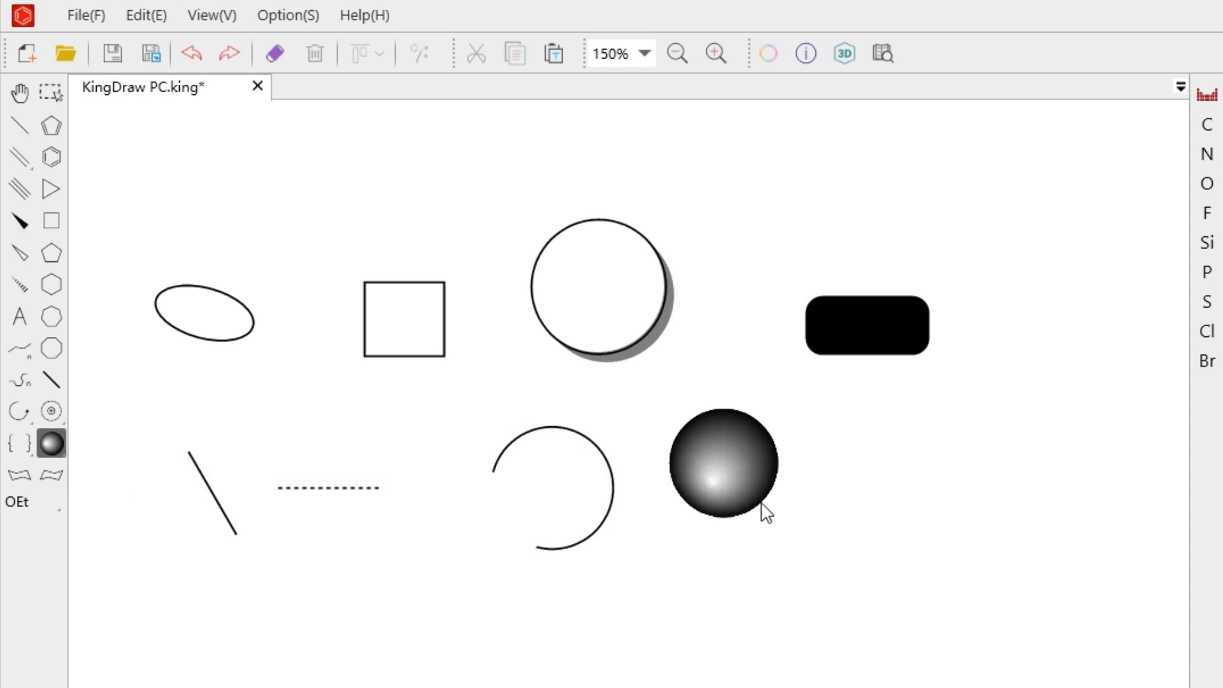
Add a tilted shaded ellipsoid beside the sphere, then pan to an empty area
left_click(52, 443)
left_click(531, 473)
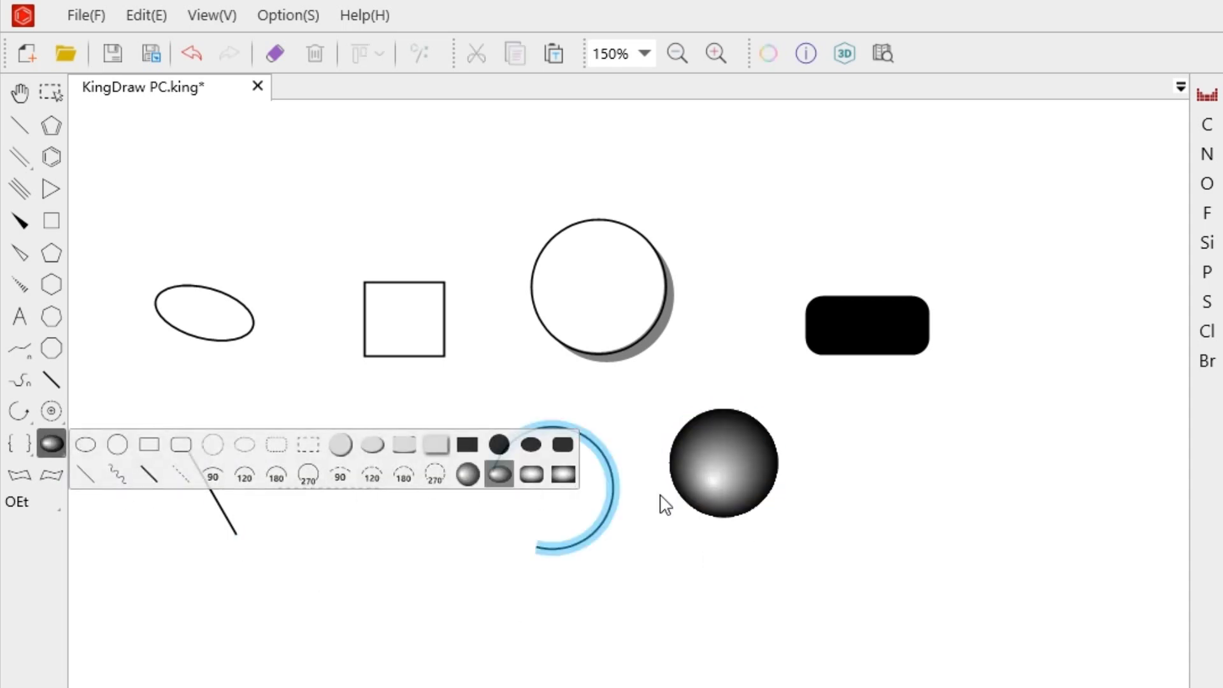
mouse_move(896, 508)
left_mouse_down()
mouse_move(966, 460)
mouse_move(961, 538)
left_mouse_up()
left_click(907, 504)
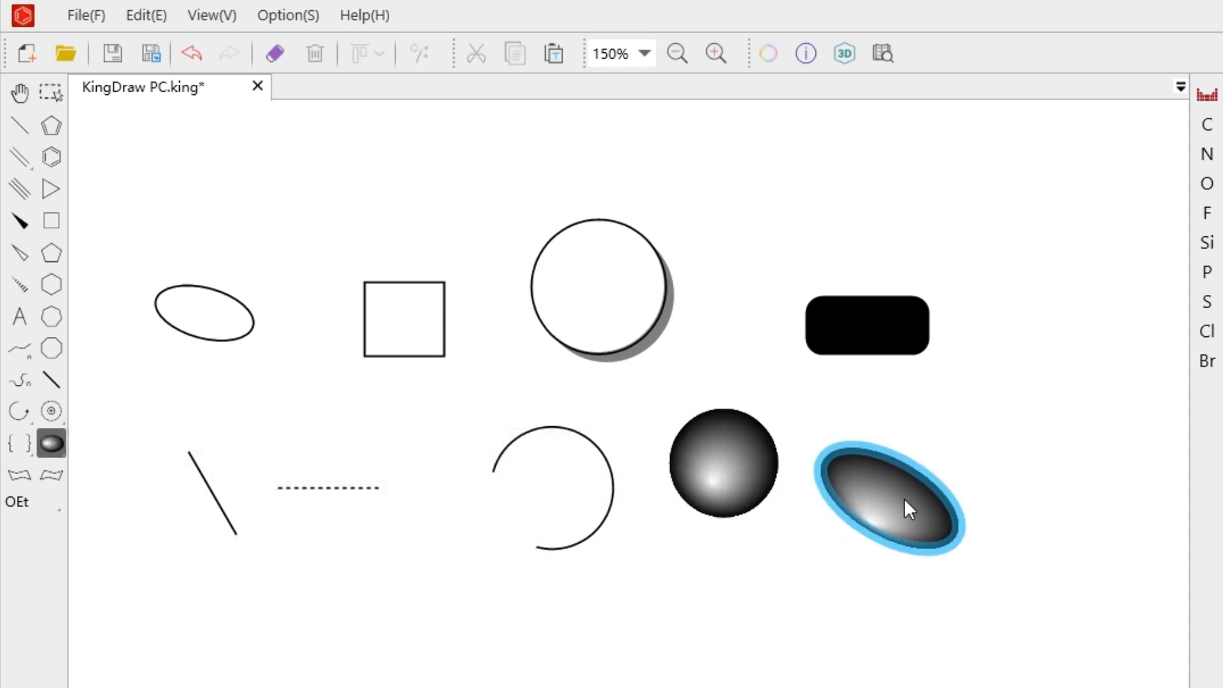
left_click(20, 93)
left_click_drag(542, 669, 573, 239)
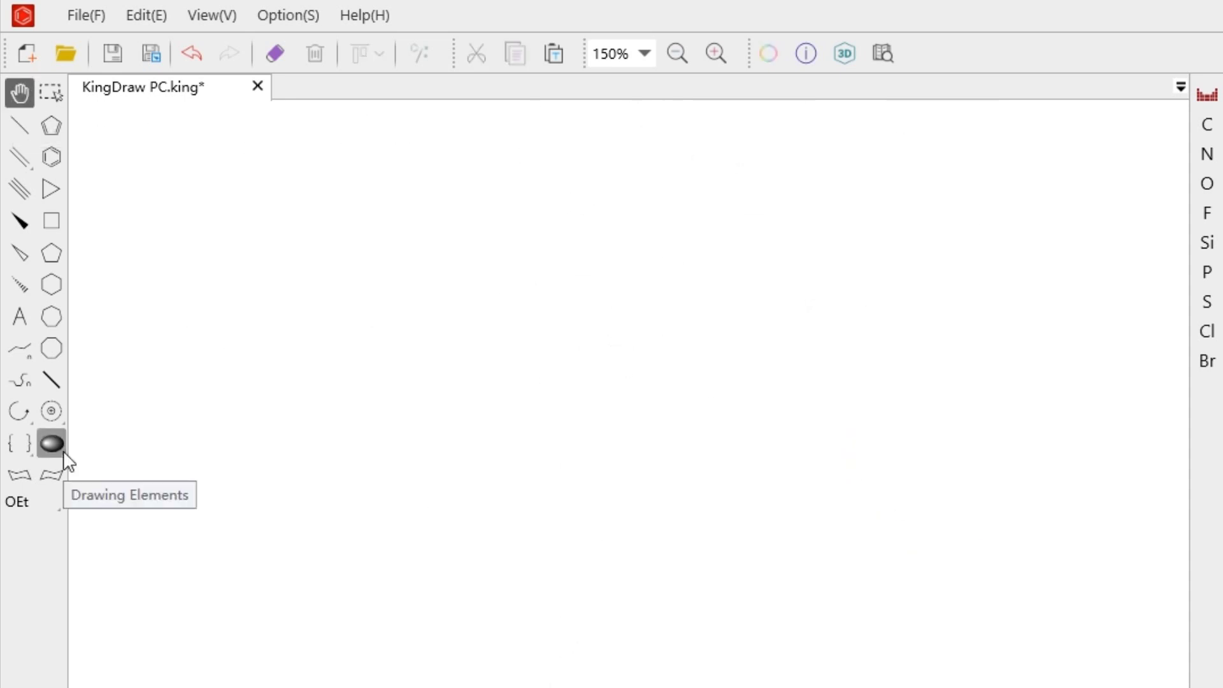
Draw a vertical line and an arrow moved up to meet it
left_click(52, 443)
left_click(85, 474)
mouse_move(177, 258)
left_mouse_down()
mouse_move(176, 406)
mouse_move(263, 435)
mouse_move(252, 415)
left_mouse_up()
left_click(19, 412)
left_click(174, 435)
left_click(375, 585)
Add a top line joined to the vertical line and copy the vertical line to close the bracket
left_click(54, 445)
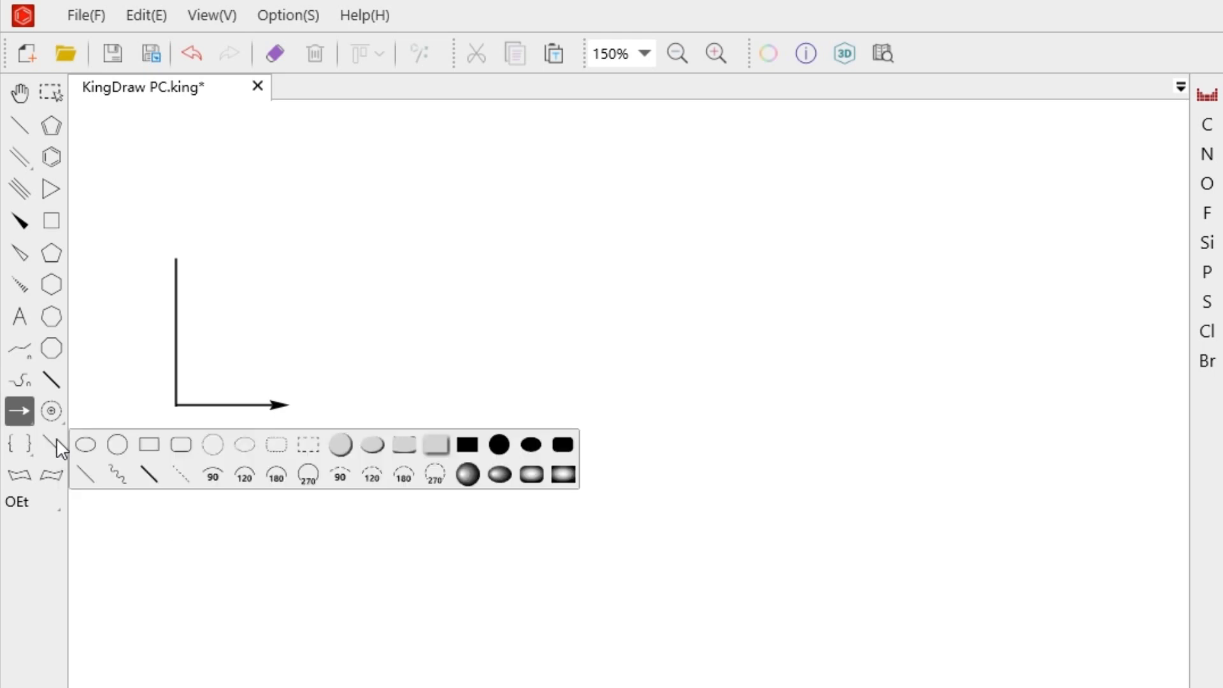
left_click_drag(418, 339, 664, 339)
left_click_drag(565, 344, 551, 360)
left_click(72, 104)
left_click(421, 406)
left_click_drag(437, 409, 682, 410)
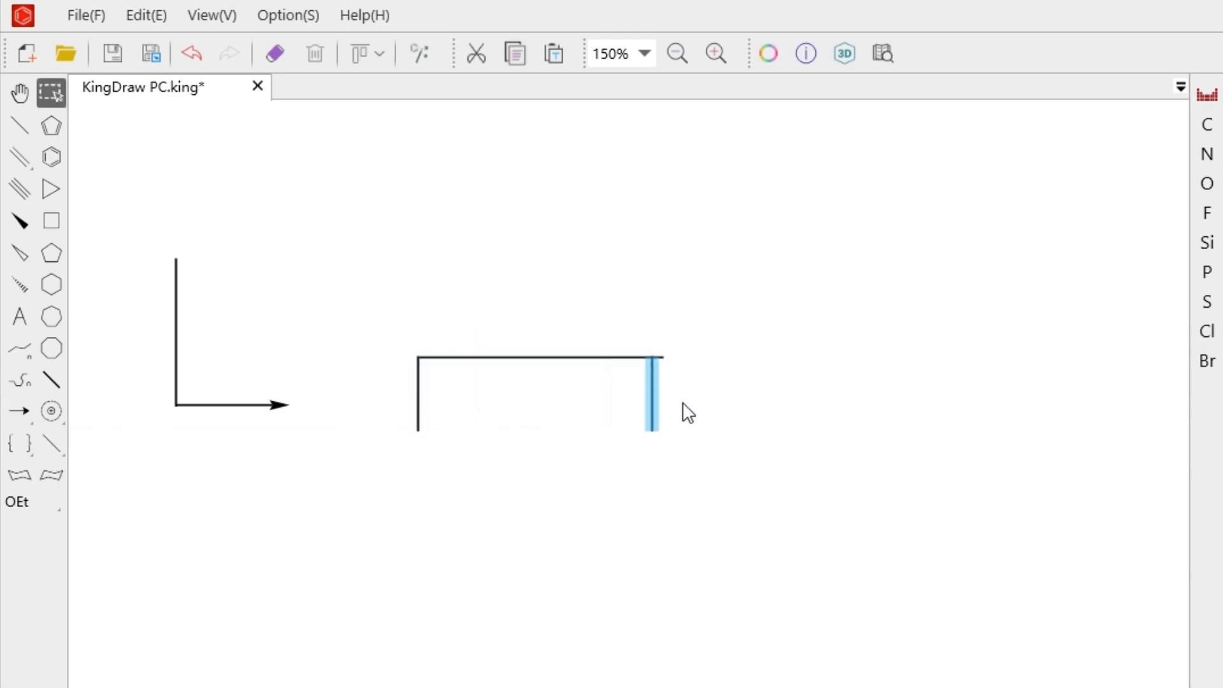
Draw an upward arrow from the top line and a curved arrow on the right
left_click(19, 411)
mouse_move(543, 335)
left_mouse_down()
mouse_move(546, 259)
mouse_move(548, 319)
left_mouse_up()
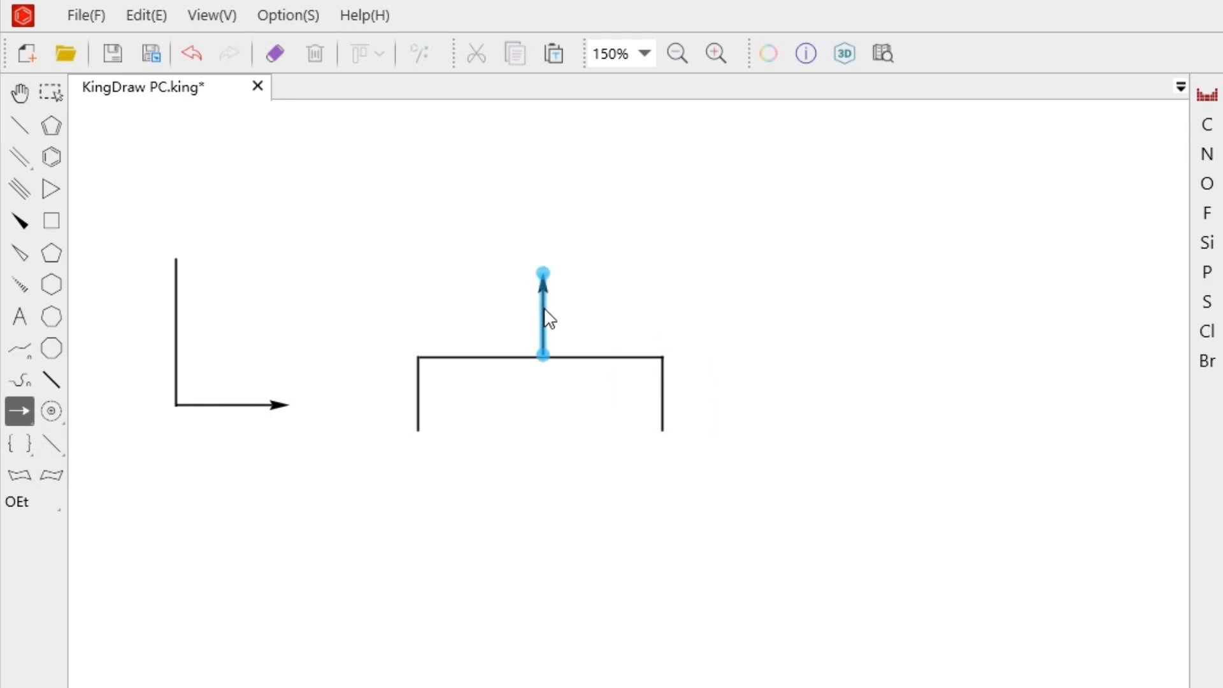
left_click(577, 635)
left_click(19, 412)
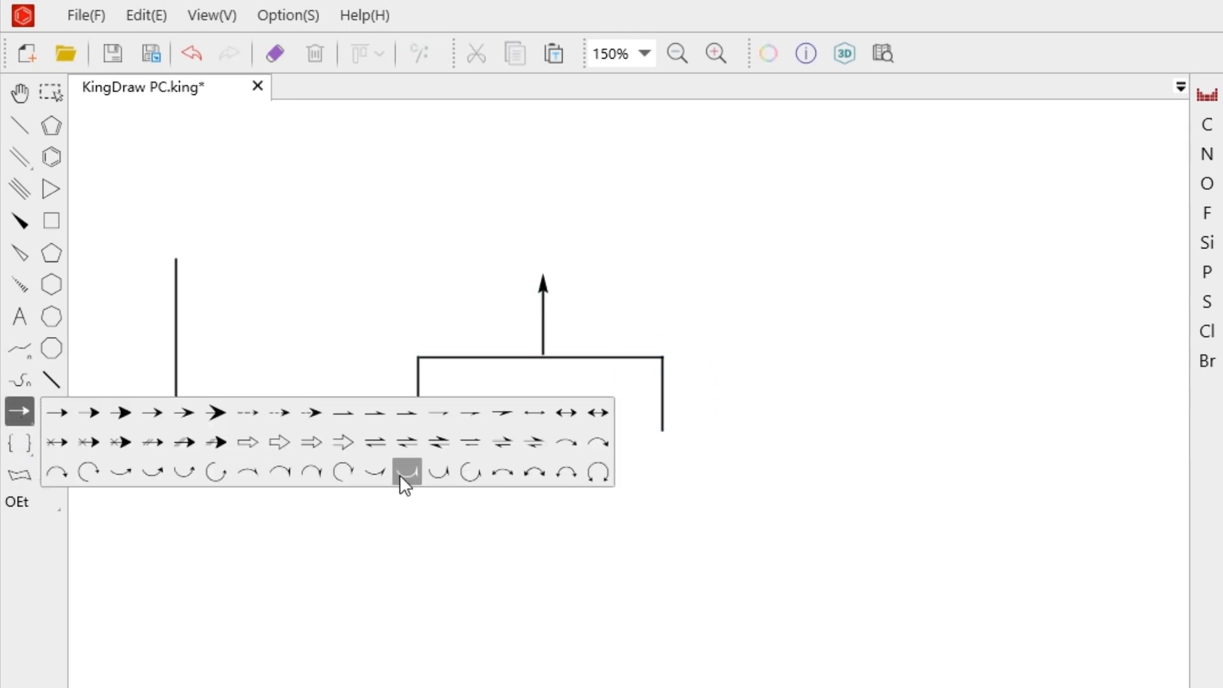
left_click(144, 469)
left_click_drag(776, 397, 961, 230)
Draw a 90° arc branching off the curved arrow
left_click(20, 411)
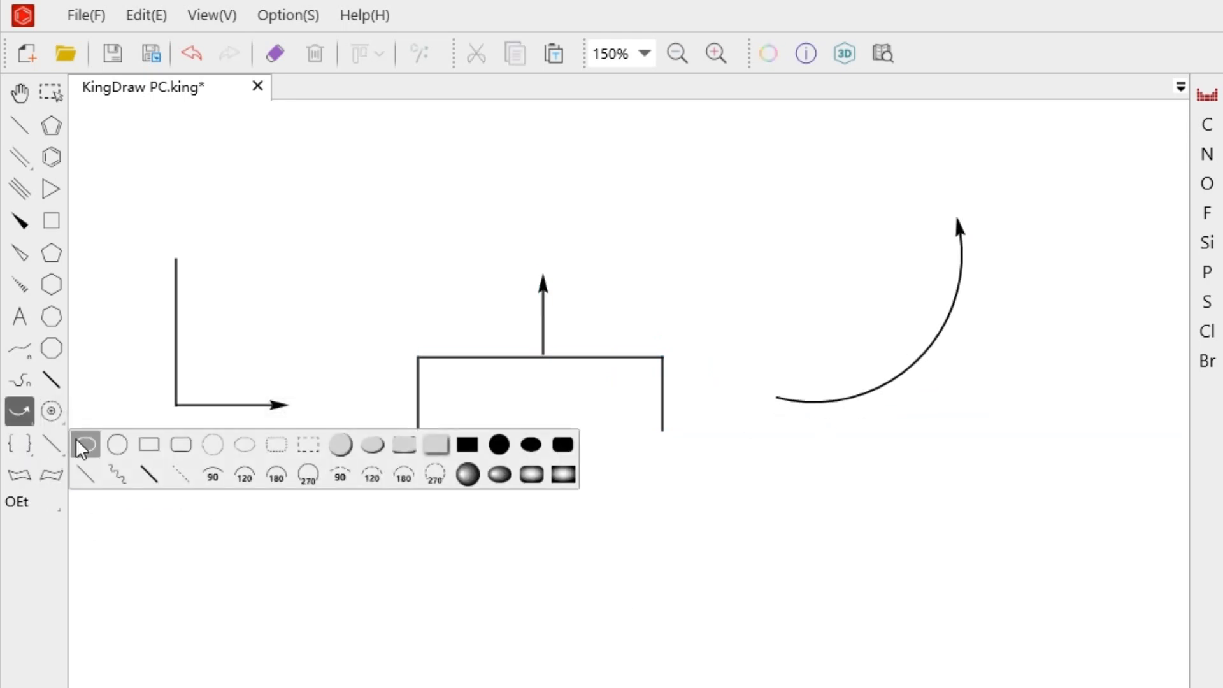
left_click(213, 474)
mouse_move(1021, 413)
left_mouse_down()
mouse_move(918, 373)
mouse_move(929, 361)
left_mouse_up()
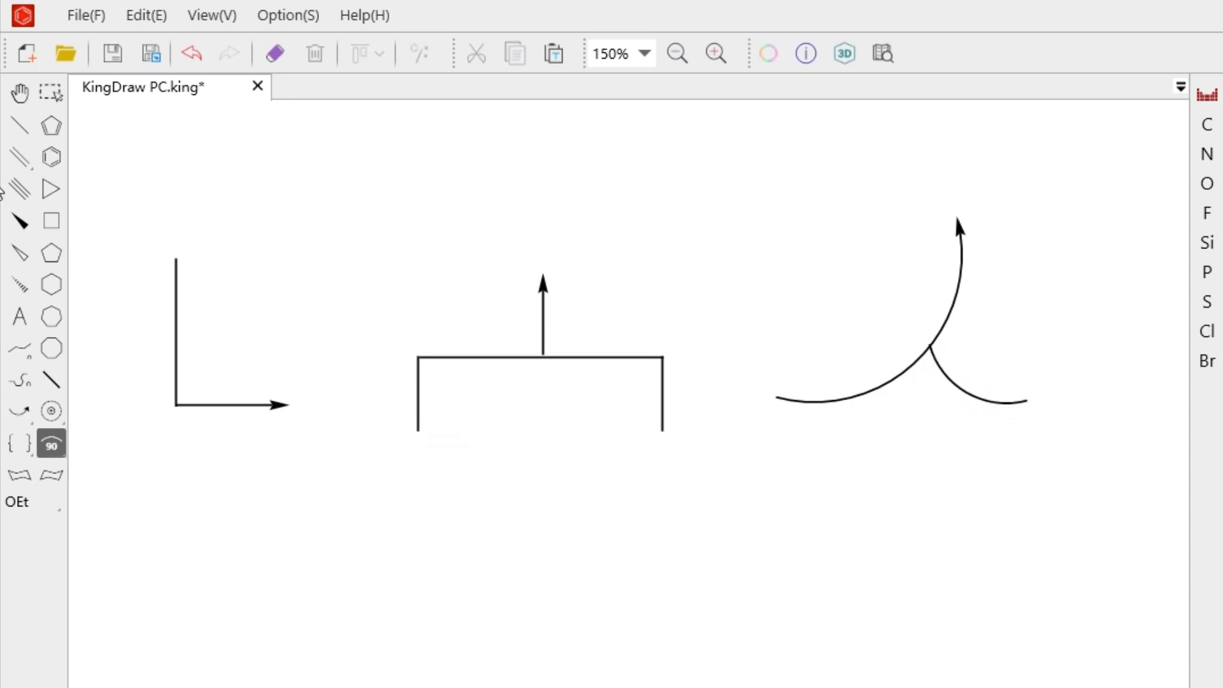
left_click(19, 92)
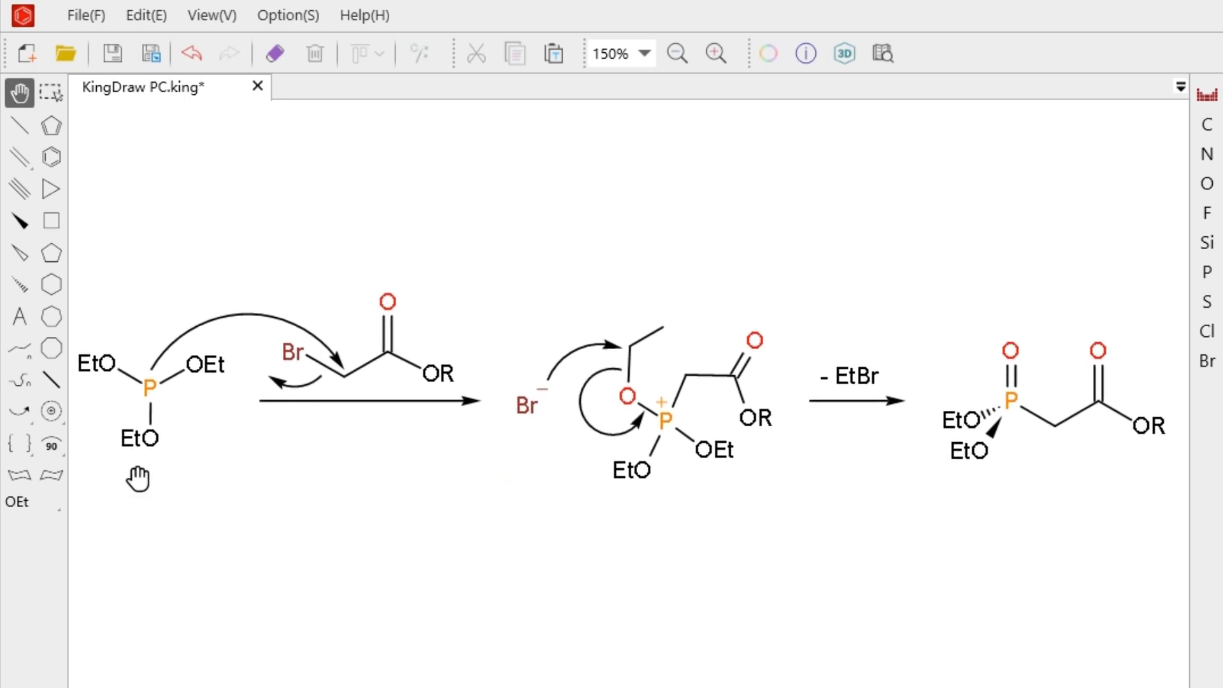
Draw a large shadowed rectangle over the intermediate
left_click(52, 444)
left_click(431, 441)
left_click_drag(486, 278, 796, 523)
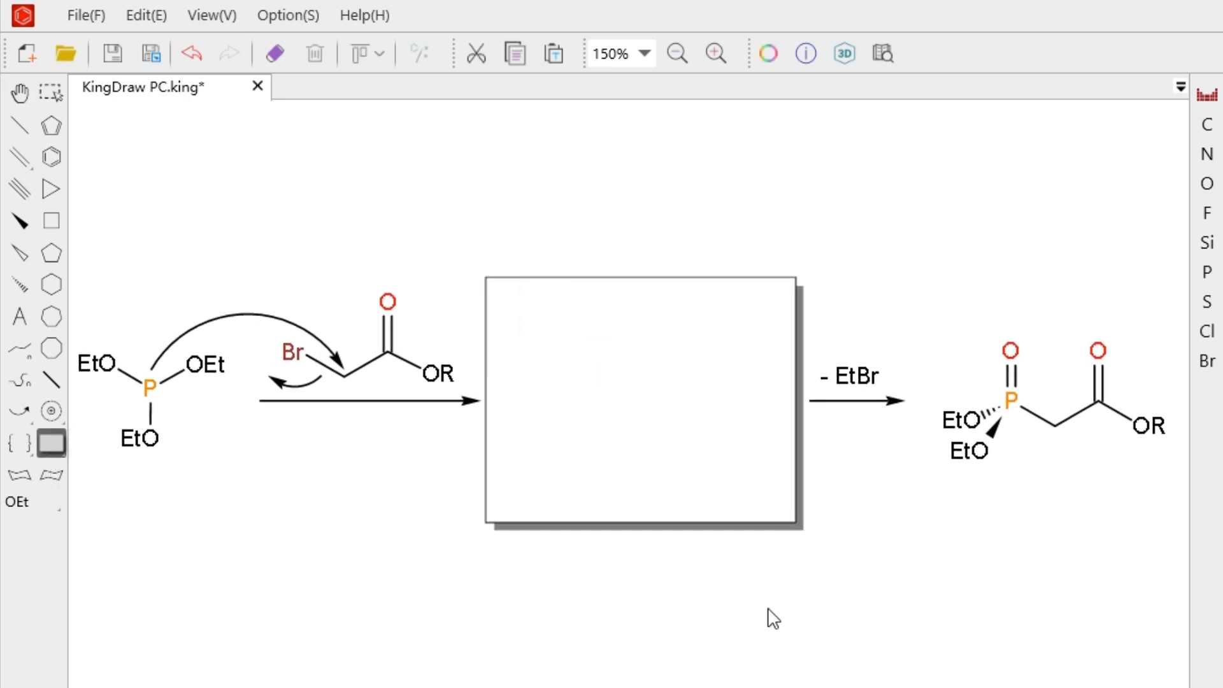
left_click(772, 619)
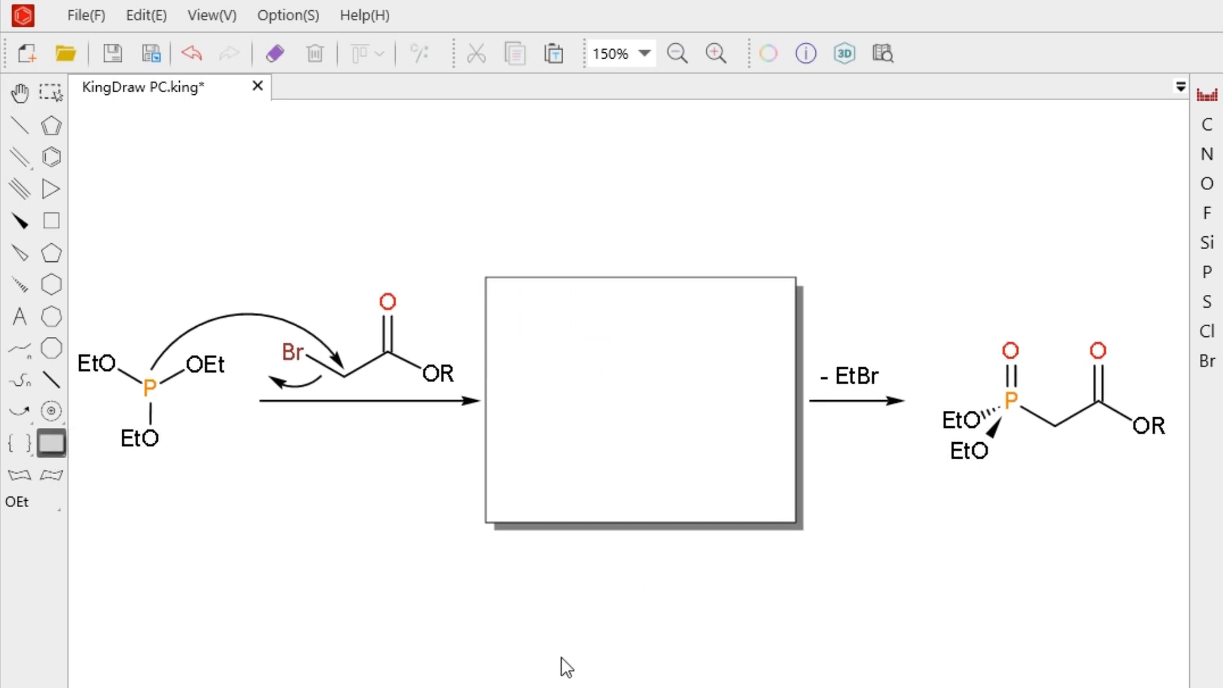
Send the shadowed box behind the intermediate and narrow it from the left
left_click(55, 92)
left_click(626, 347)
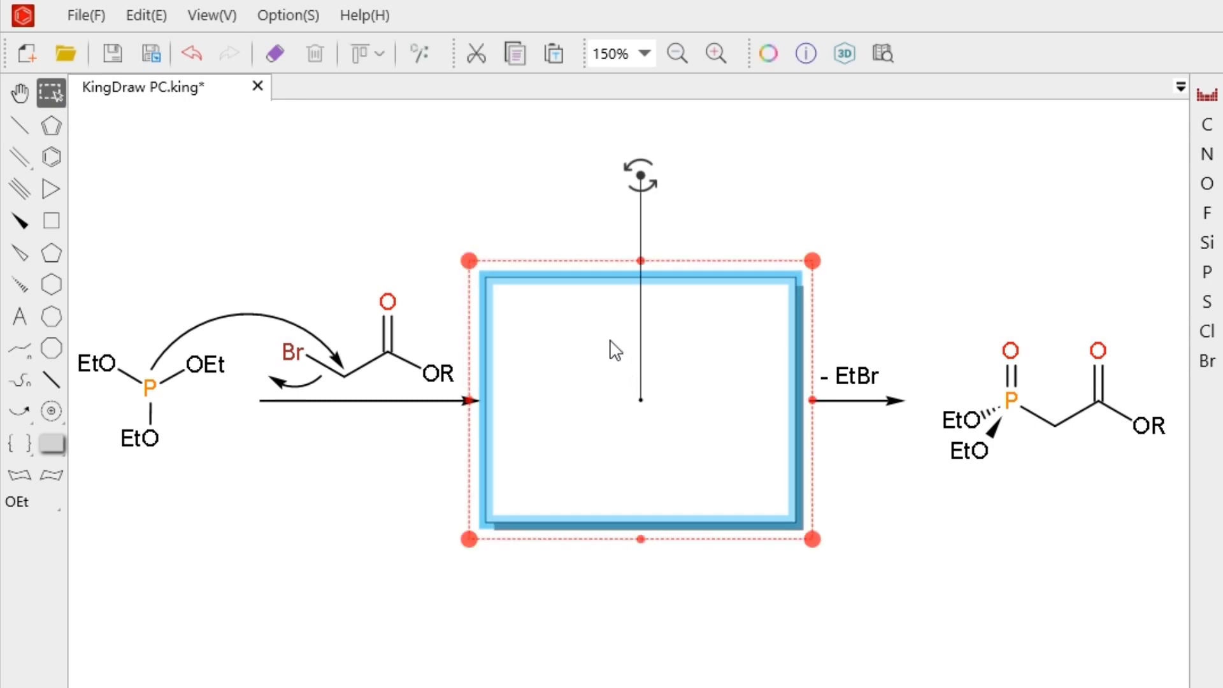
left_click(355, 51)
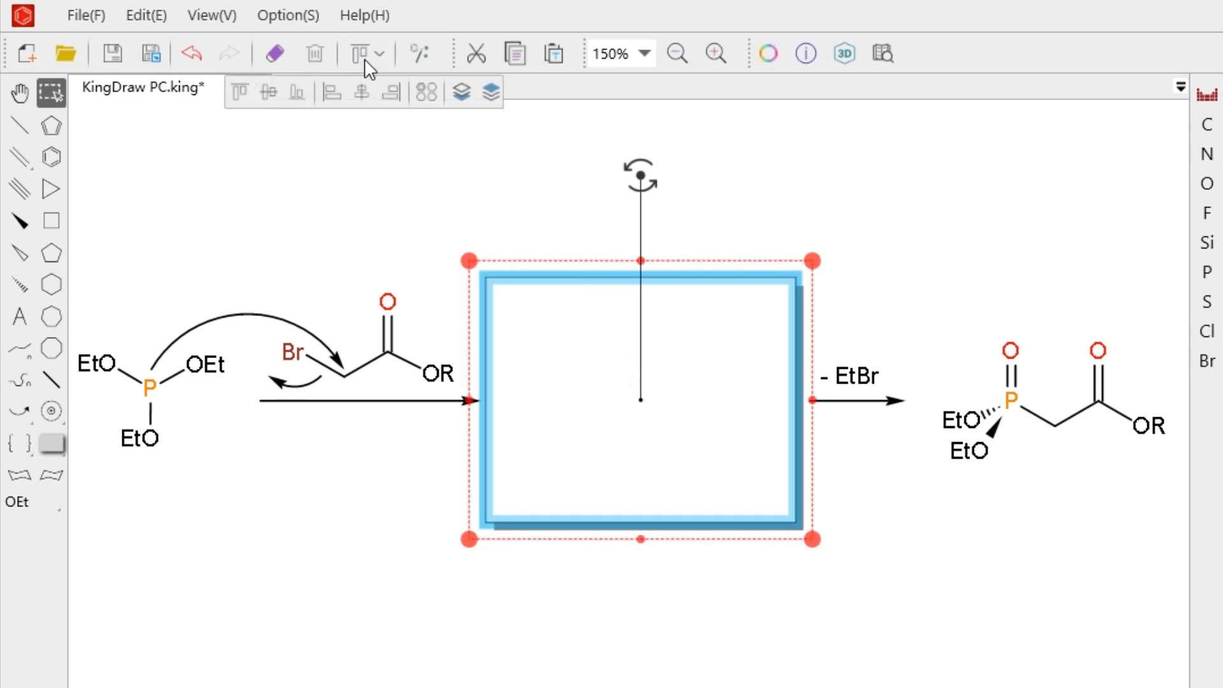
left_click(460, 91)
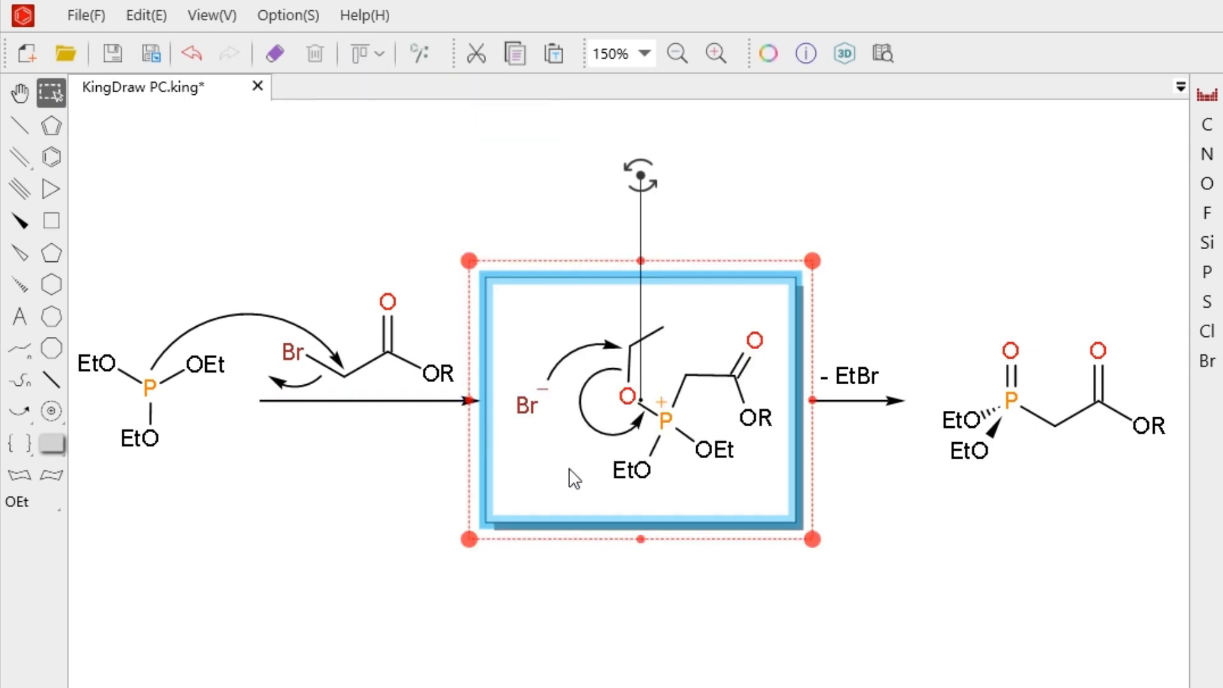
left_click_drag(468, 401, 484, 403)
left_click(868, 570)
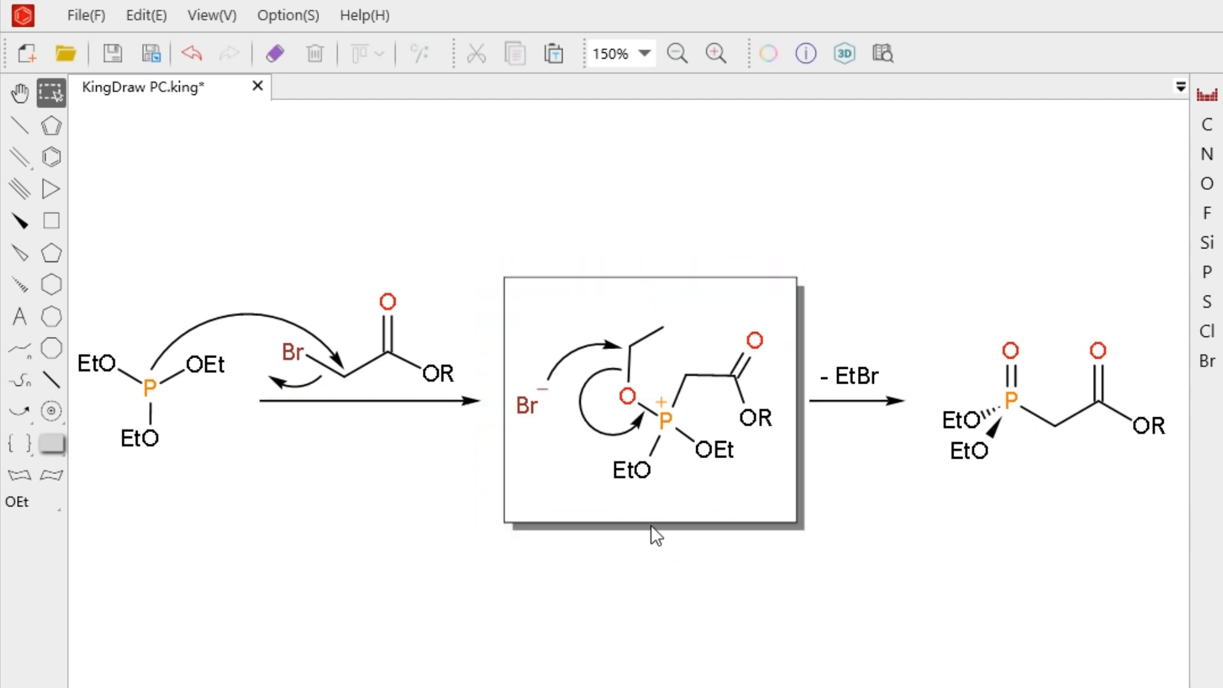
left_click(631, 534)
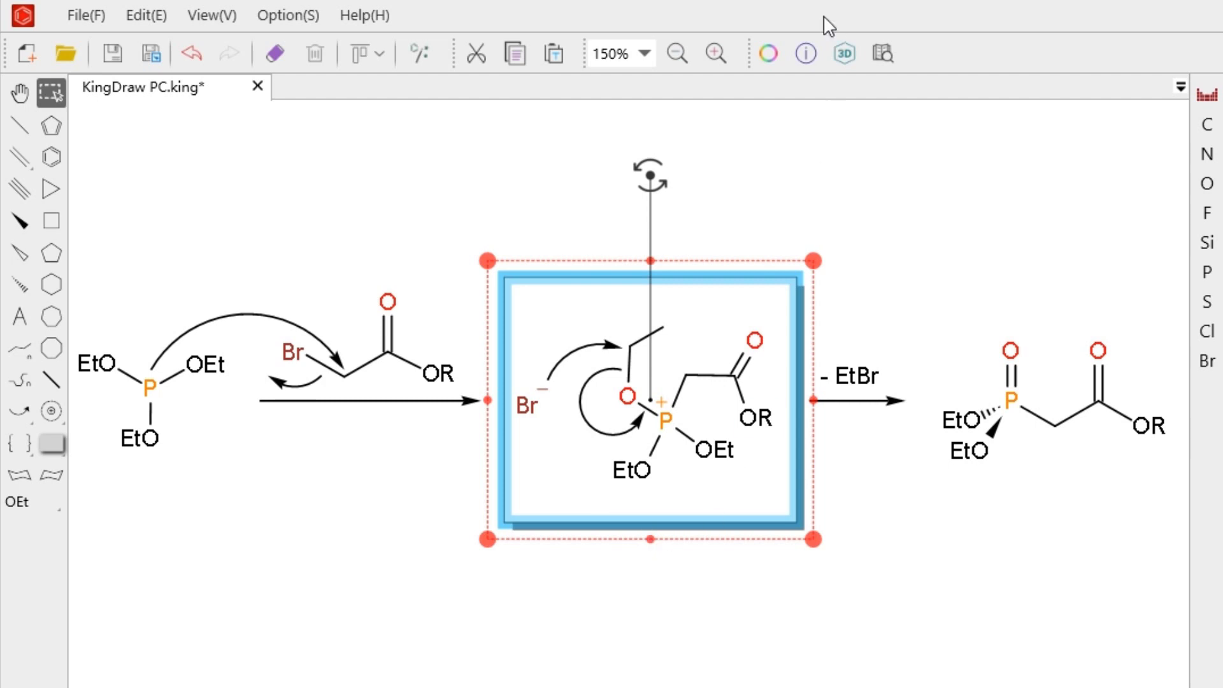
Recolour the shadowed box blue
left_click(768, 54)
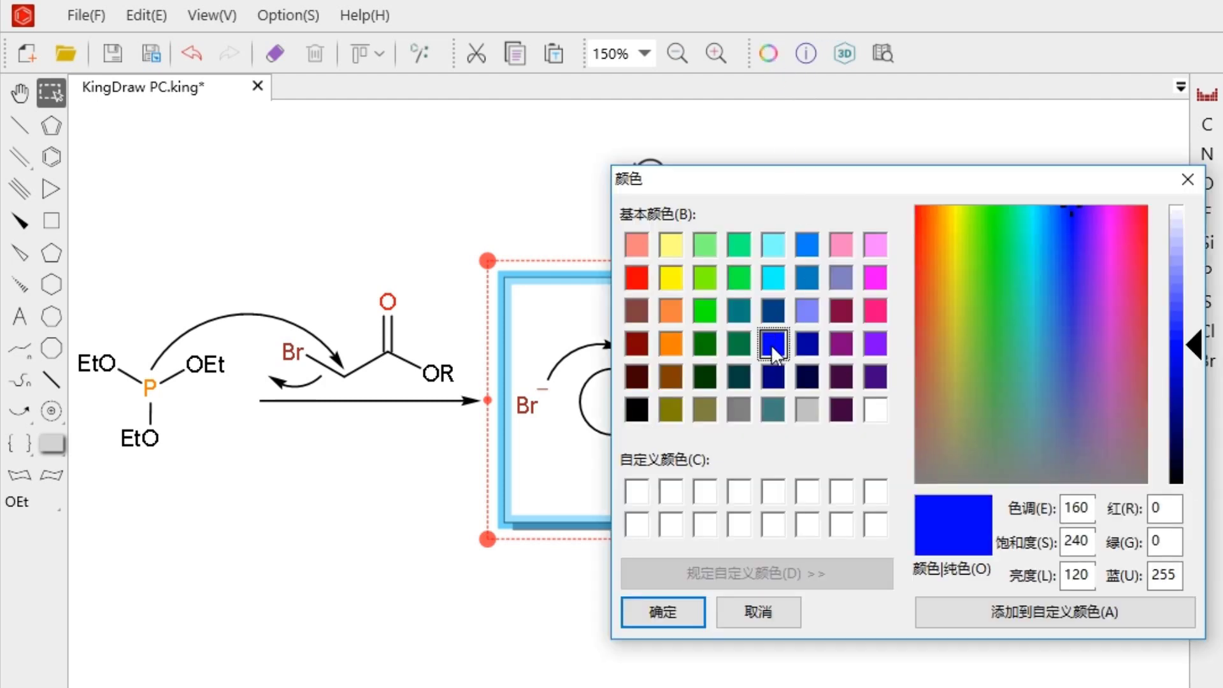
left_click(663, 613)
left_click(872, 630)
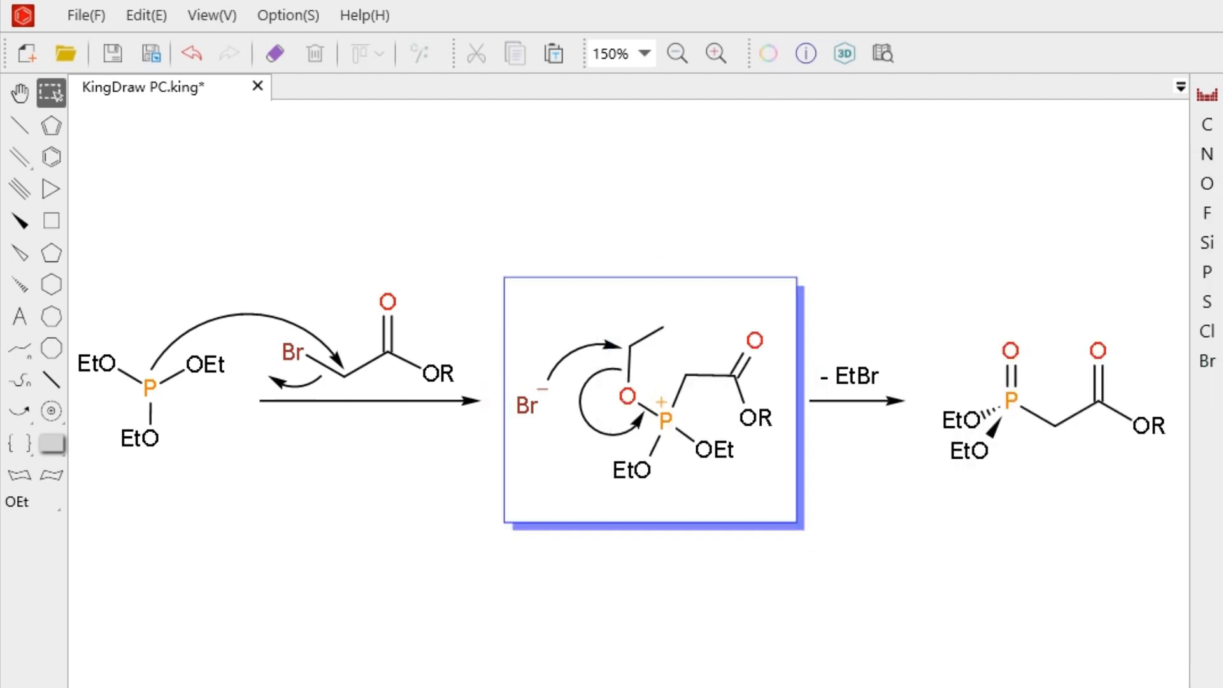
Pan the framed scheme out of view
left_click(20, 92)
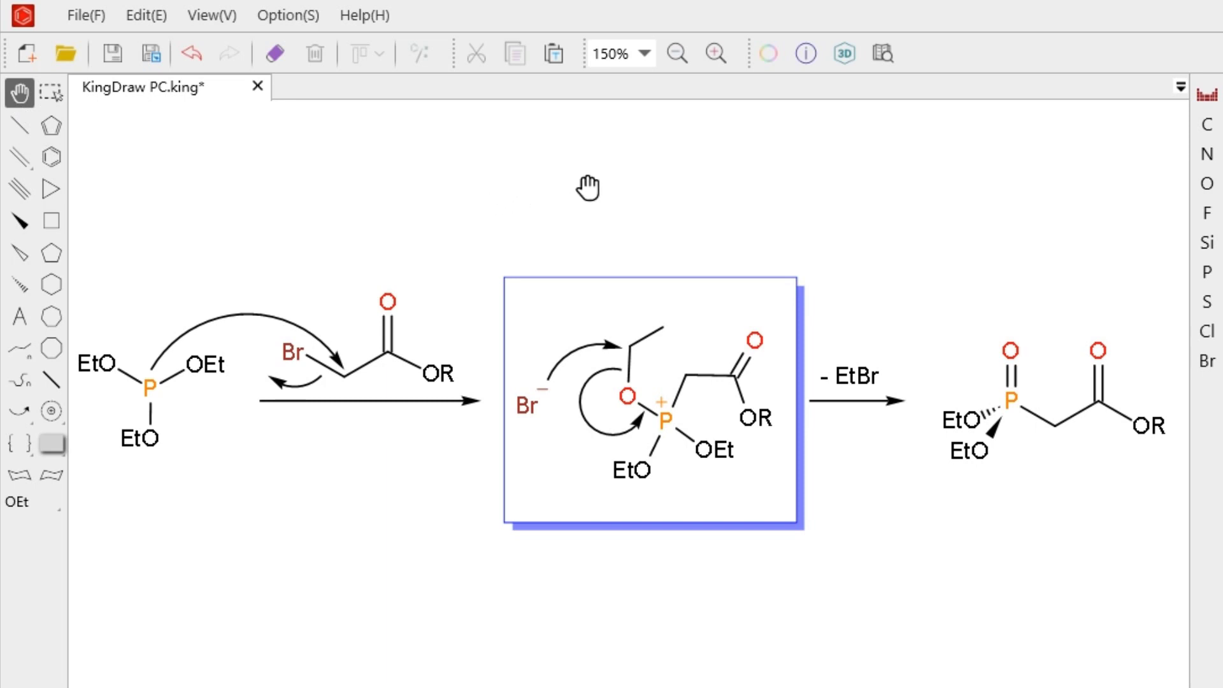
left_click_drag(588, 188, 284, 520)
left_click(51, 444)
Draw a horizontal line, a vertical line at its end, and an arrow from the top
left_click(116, 443)
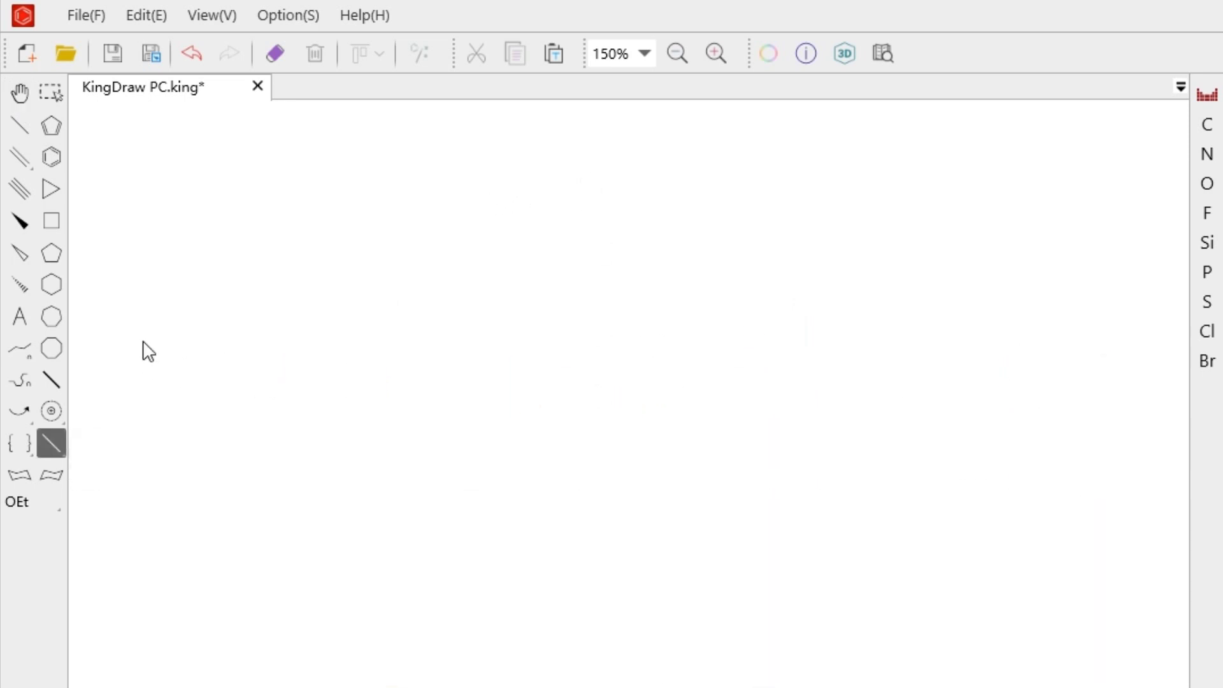
left_click_drag(144, 342, 240, 341)
mouse_move(259, 260)
left_mouse_down()
mouse_move(268, 442)
mouse_move(255, 401)
mouse_move(243, 422)
left_mouse_up()
left_click(18, 414)
left_click(94, 410)
mouse_move(276, 251)
left_mouse_down()
mouse_move(377, 253)
mouse_move(309, 263)
mouse_move(338, 475)
left_mouse_up()
Copy the top arrow to the line's bottom and draw a shadowed circle beside the top arrow
left_click(52, 93)
left_click(311, 258)
left_click(459, 176)
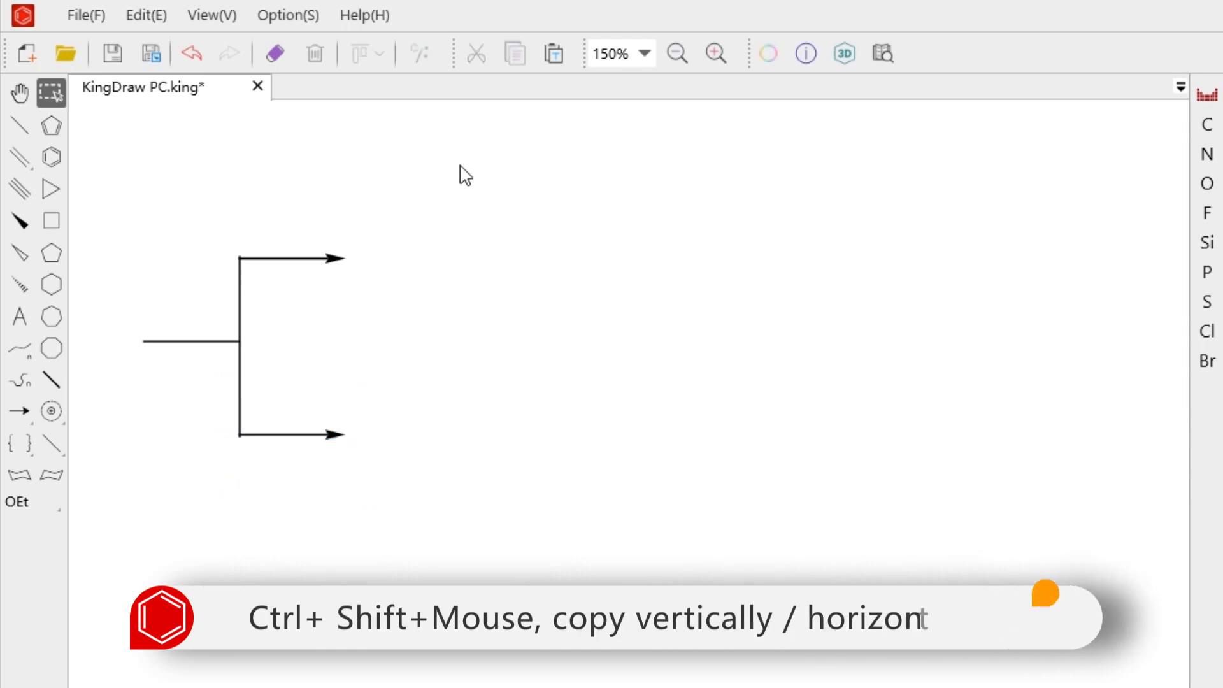
left_click(54, 449)
left_click(352, 462)
mouse_move(377, 232)
left_mouse_down()
mouse_move(444, 274)
mouse_move(486, 265)
left_mouse_up()
Copy the arrow and circle twice to the right, then copy the whole row below
left_click(52, 93)
mouse_move(140, 177)
left_mouse_down()
mouse_move(448, 279)
mouse_move(1087, 311)
left_mouse_up()
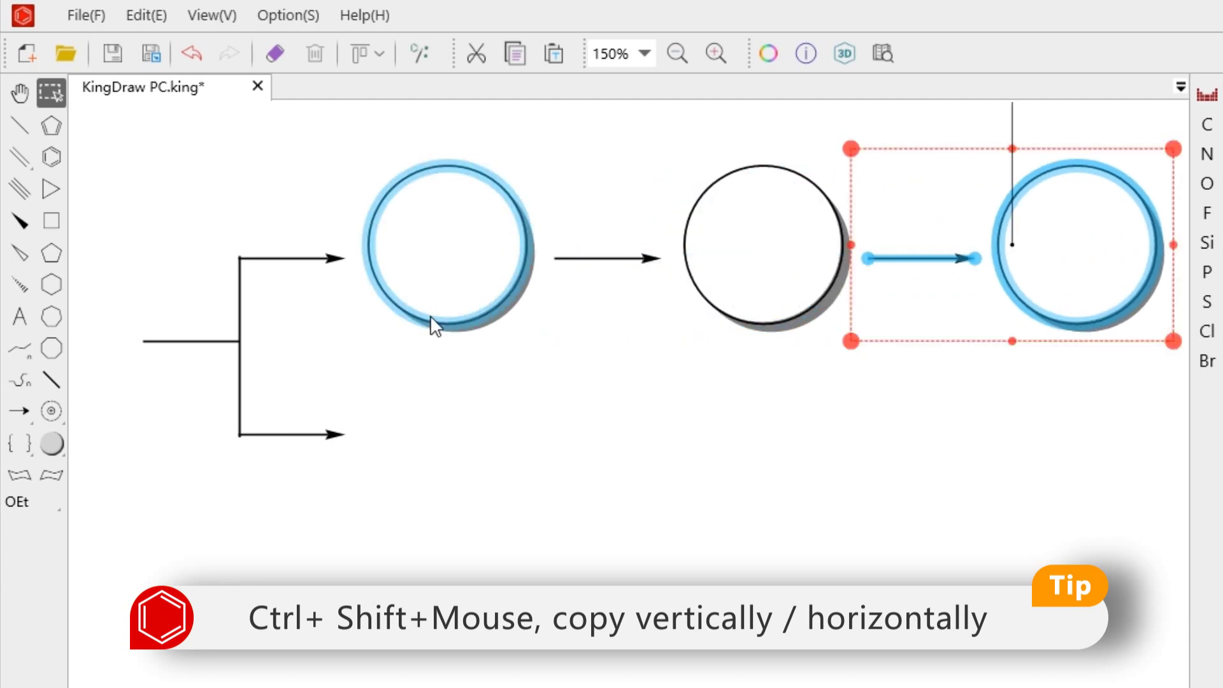
left_click(501, 399)
mouse_move(326, 137)
left_mouse_down()
mouse_move(421, 194)
mouse_move(1151, 375)
left_mouse_up()
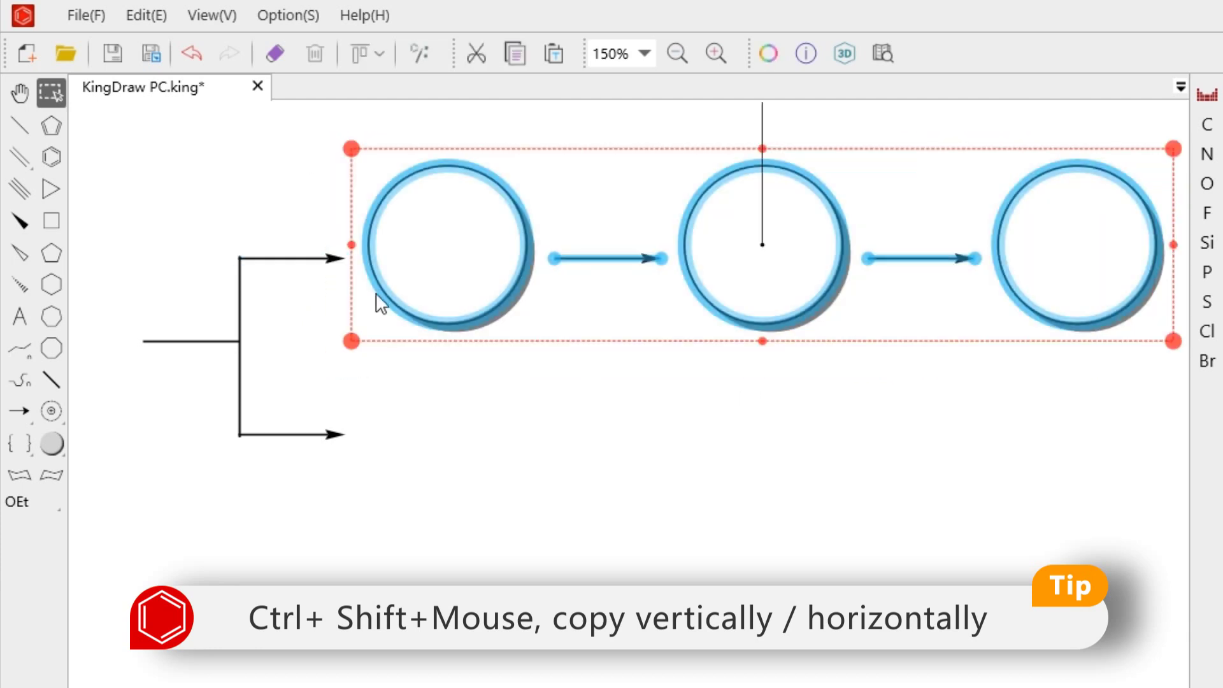
mouse_move(373, 301)
left_mouse_down()
mouse_move(675, 363)
mouse_move(691, 522)
left_mouse_up()
left_click(612, 545)
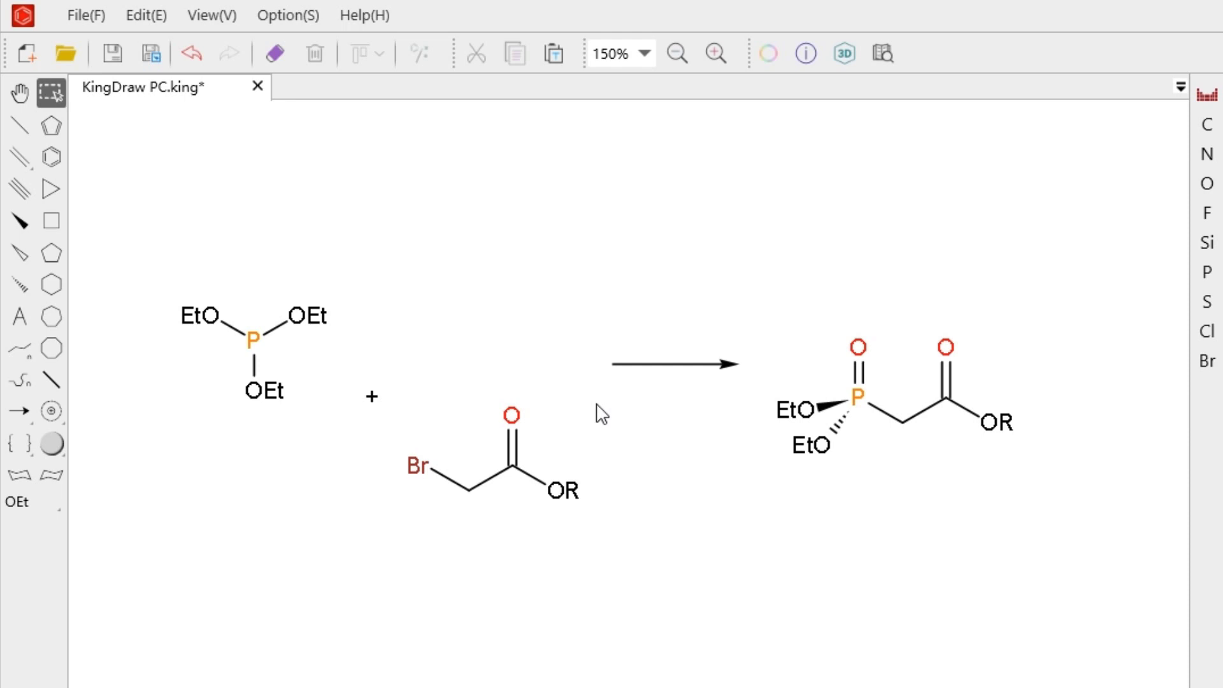
Select the reactants, plus sign, arrow and product and apply vertical-centre alignment, then deselect
left_click_drag(125, 212, 1072, 626)
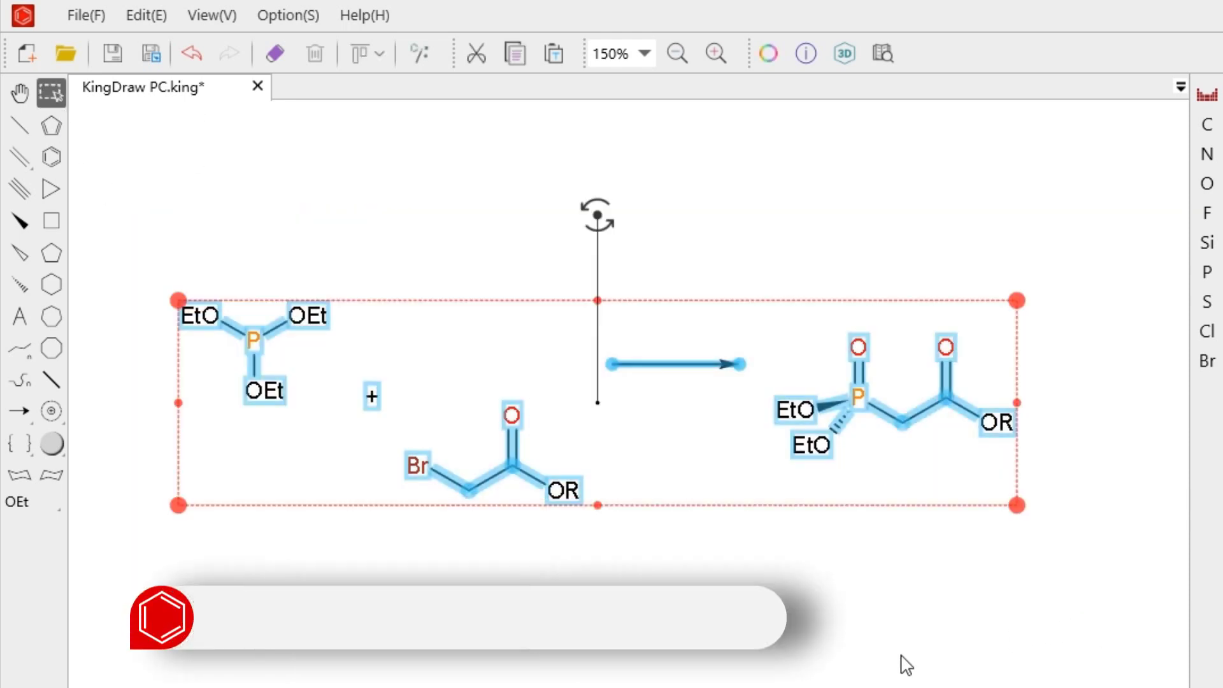
left_click(366, 52)
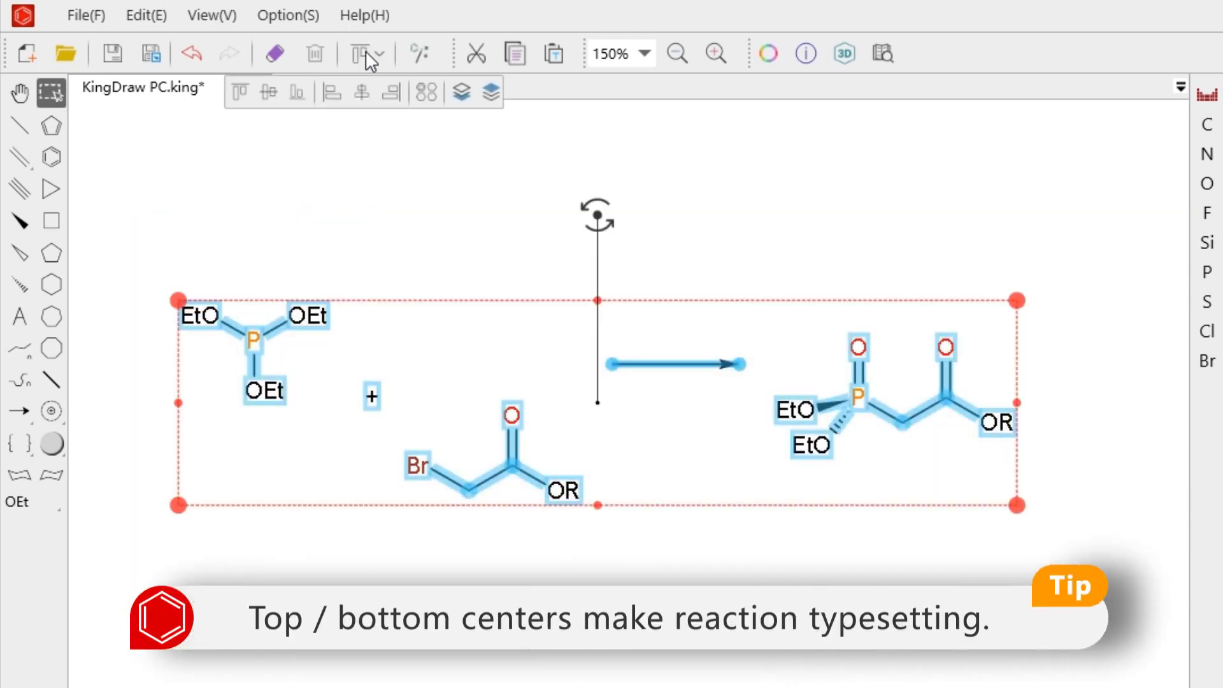
left_click(268, 92)
left_click(608, 663)
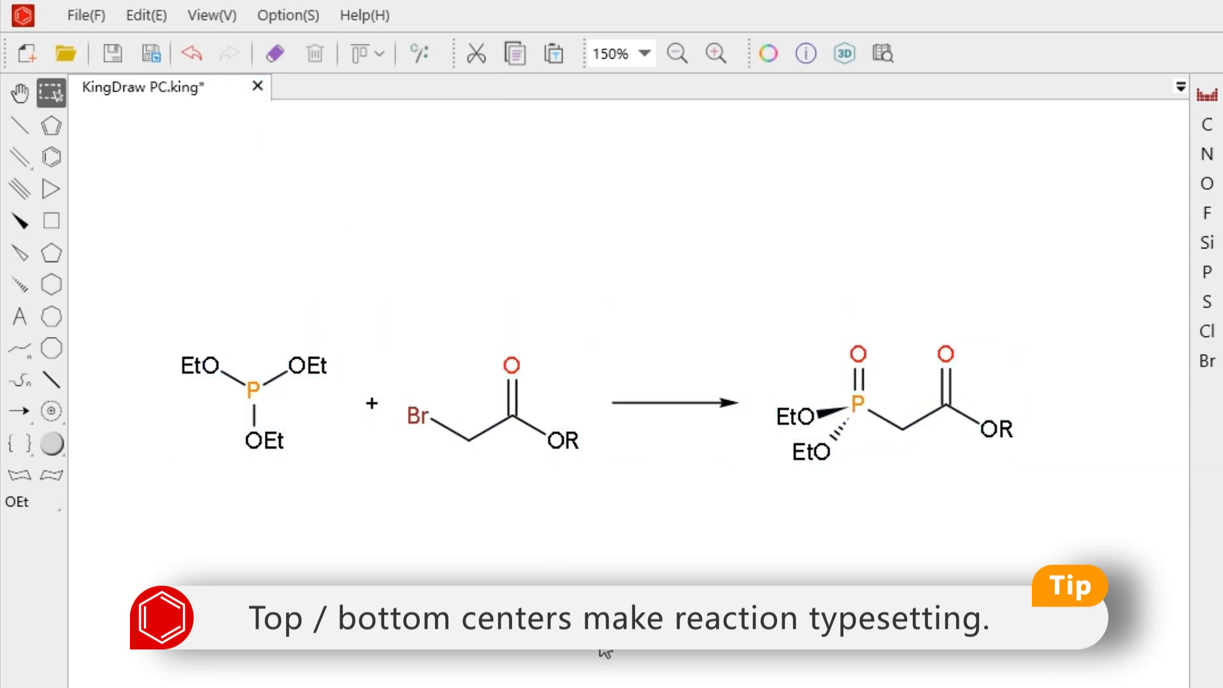